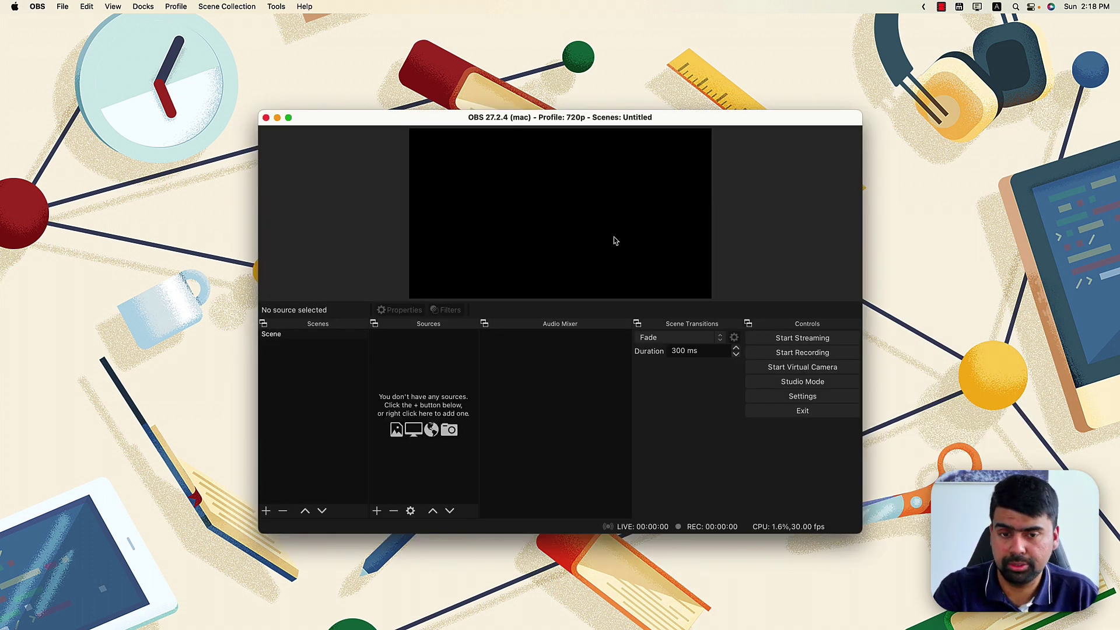
# Review the scene collections and profiles, cancelling the rename so 720p stays unchanged
pyautogui.click(192, 7)
pyautogui.click(189, 11)
pyautogui.click(186, 11)
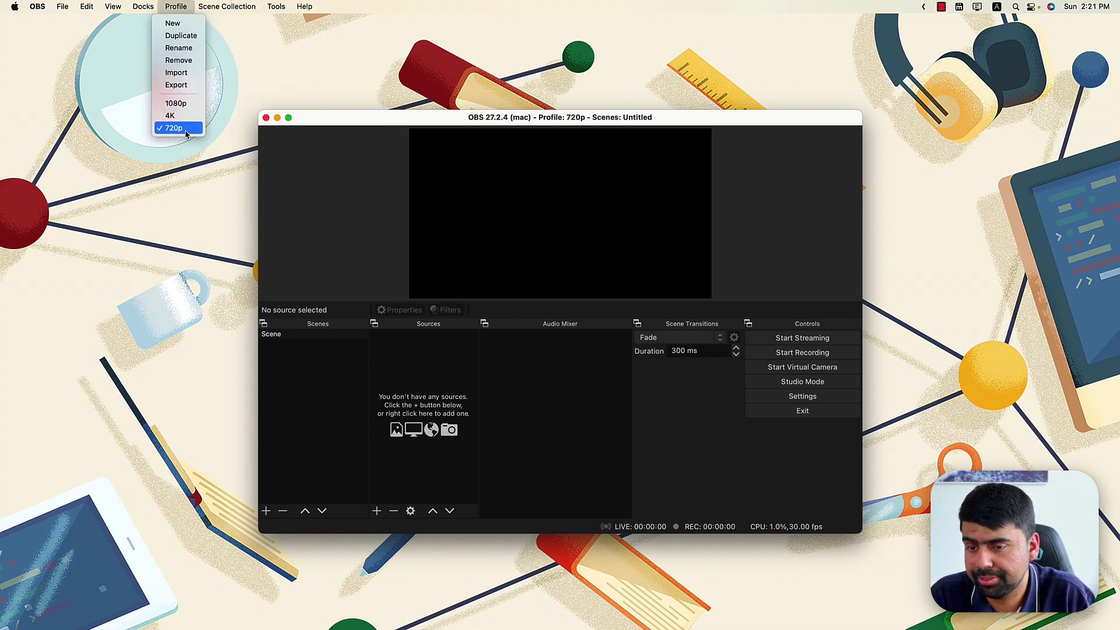
pyautogui.click(179, 48)
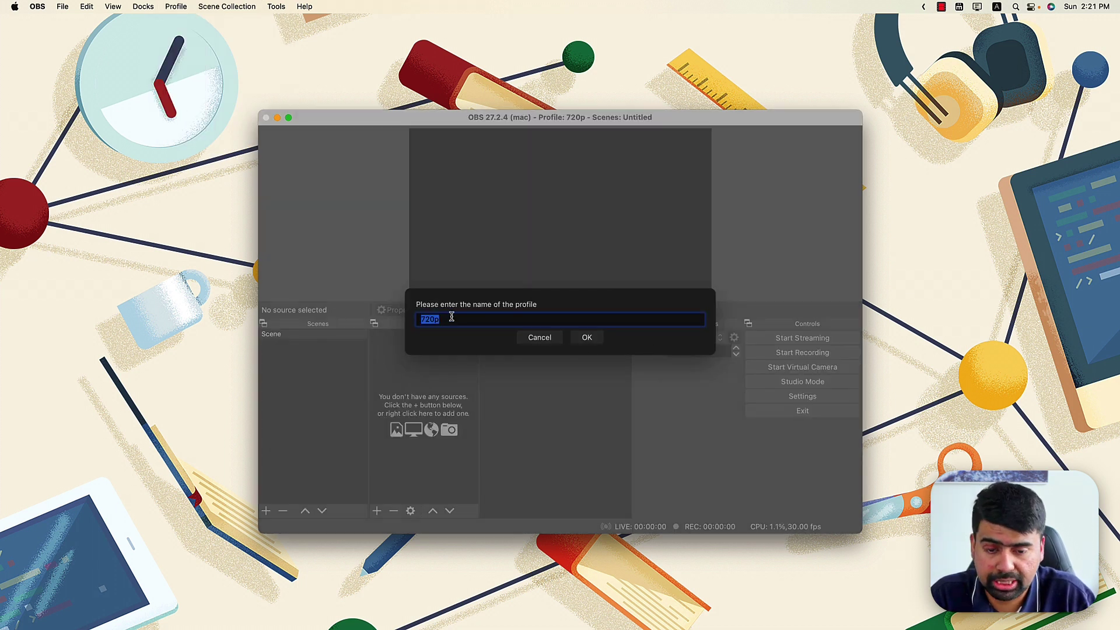
pyautogui.click(539, 337)
# Recheck the profile list, then open OBS Settings with Cmd+, on the General page
pyautogui.click(178, 6)
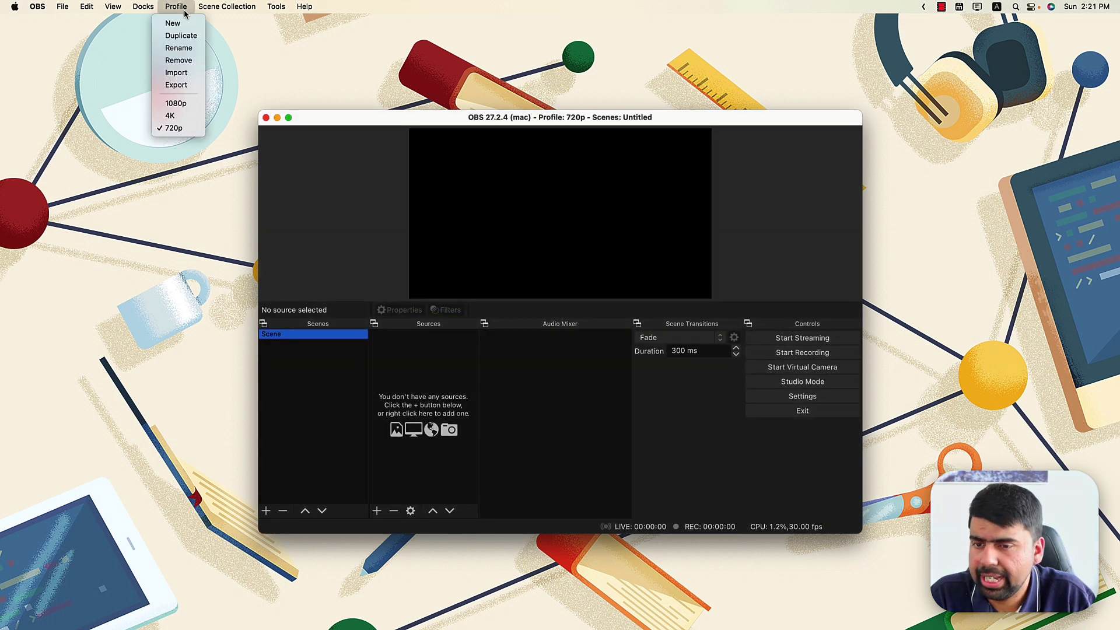
pyautogui.moveTo(155, 16)
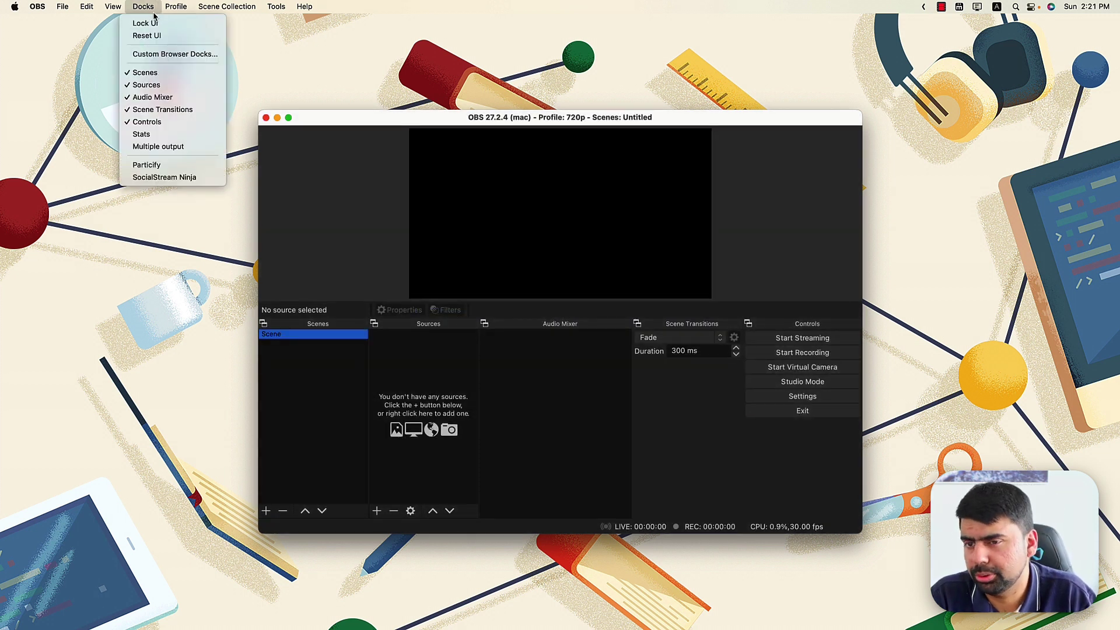
pyautogui.click(378, 131)
pyautogui.press('super+comma')
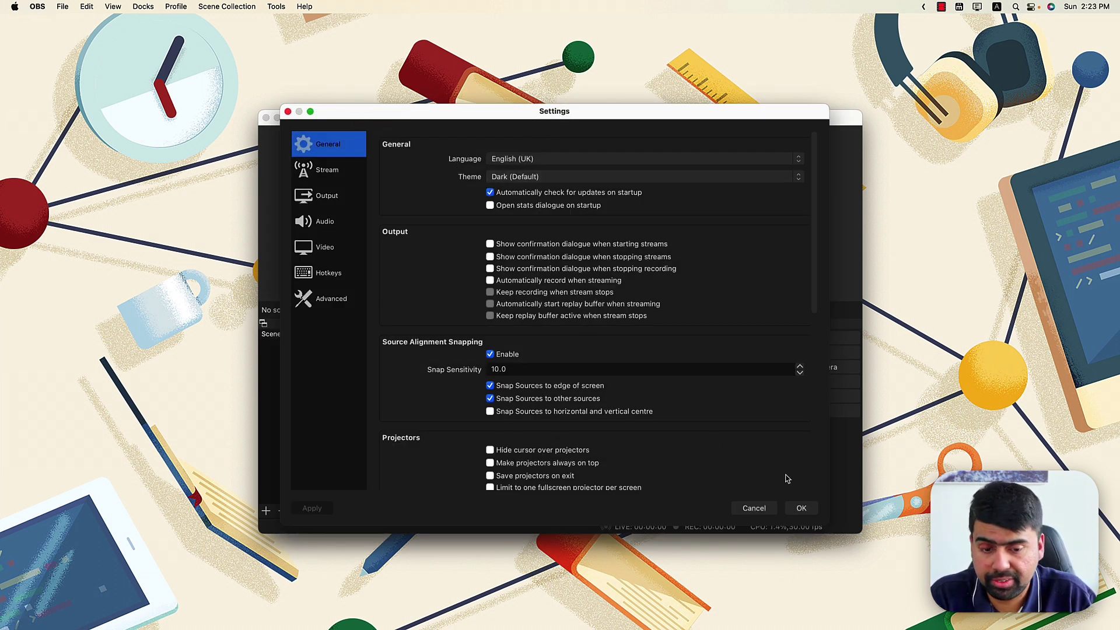
# Reopen Settings via Preferences, verify Video shows 1280x720 at 30 FPS, and accept
pyautogui.click(772, 509)
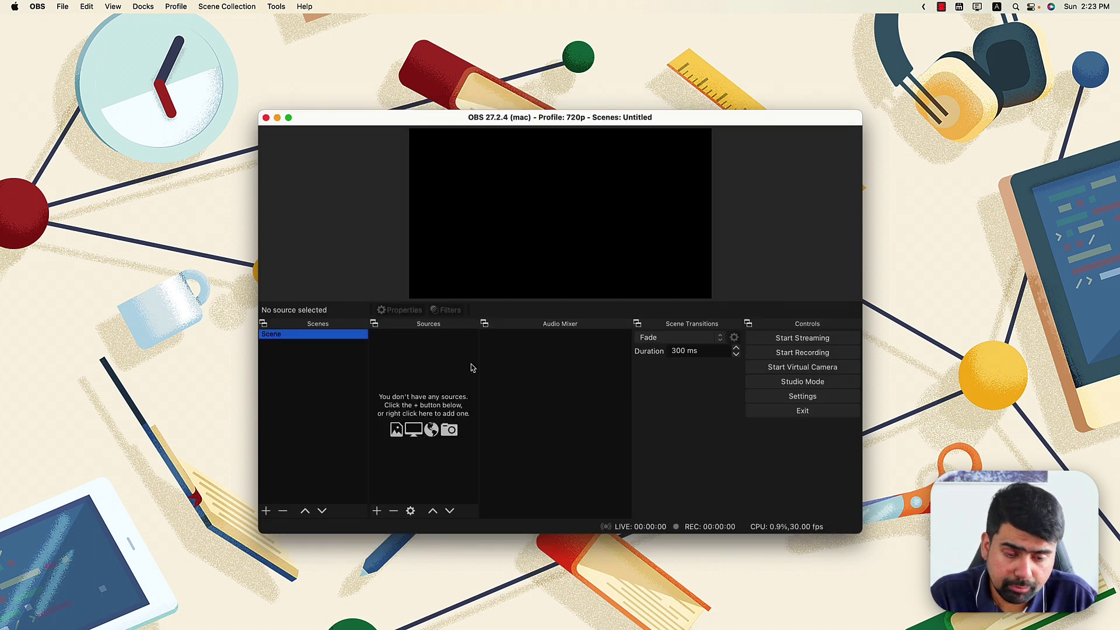
pyautogui.click(38, 7)
pyautogui.click(44, 37)
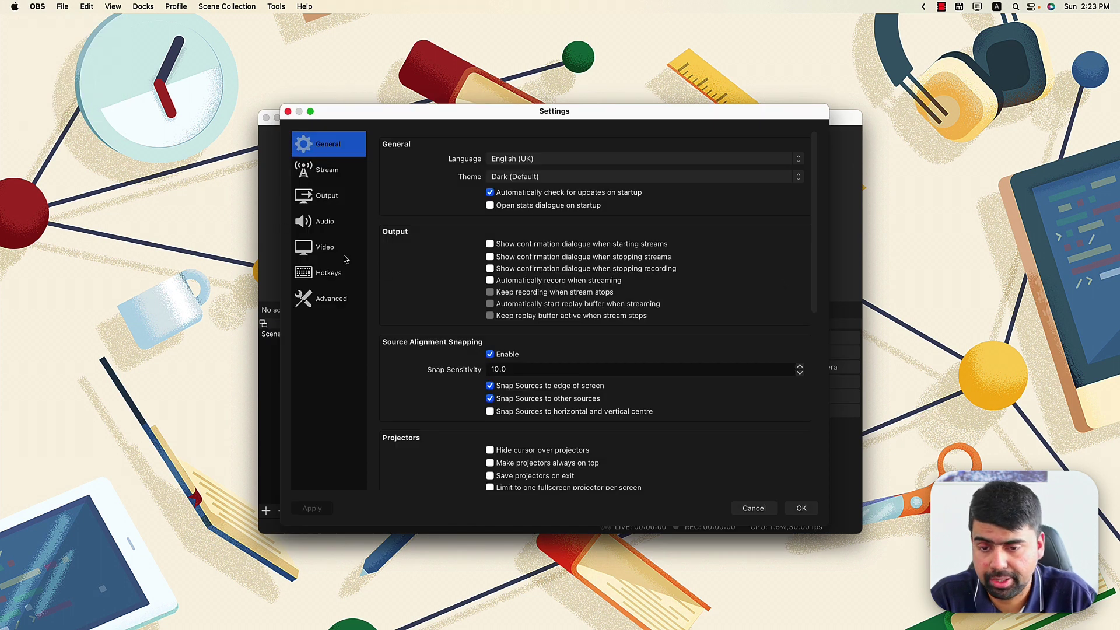
pyautogui.click(329, 248)
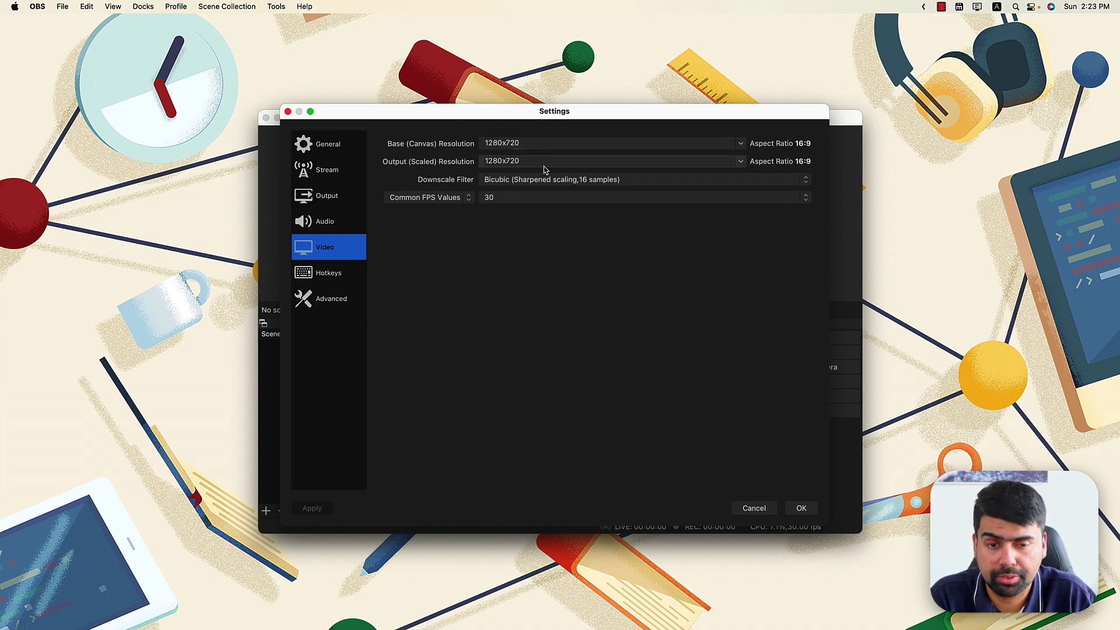
pyautogui.click(803, 508)
pyautogui.click(188, 8)
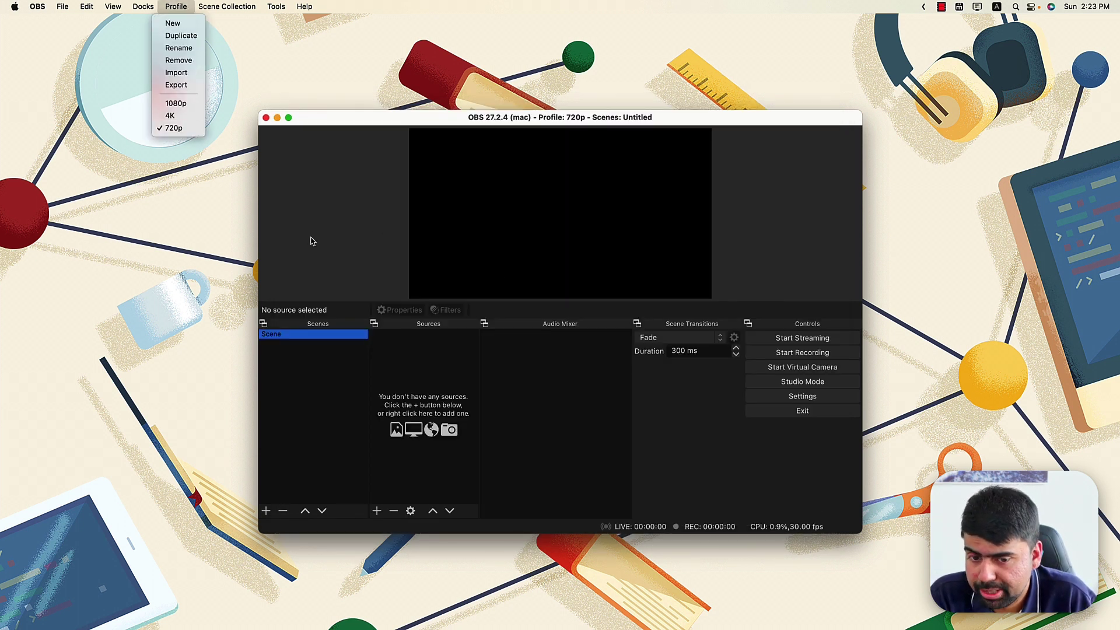
pyautogui.click(195, 127)
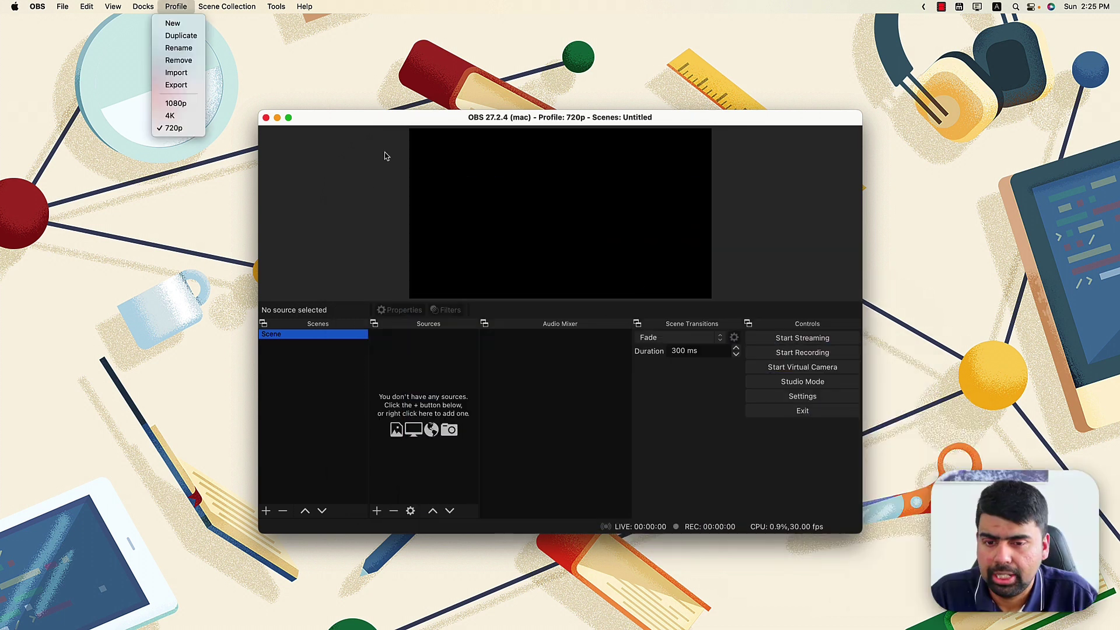
pyautogui.click(390, 126)
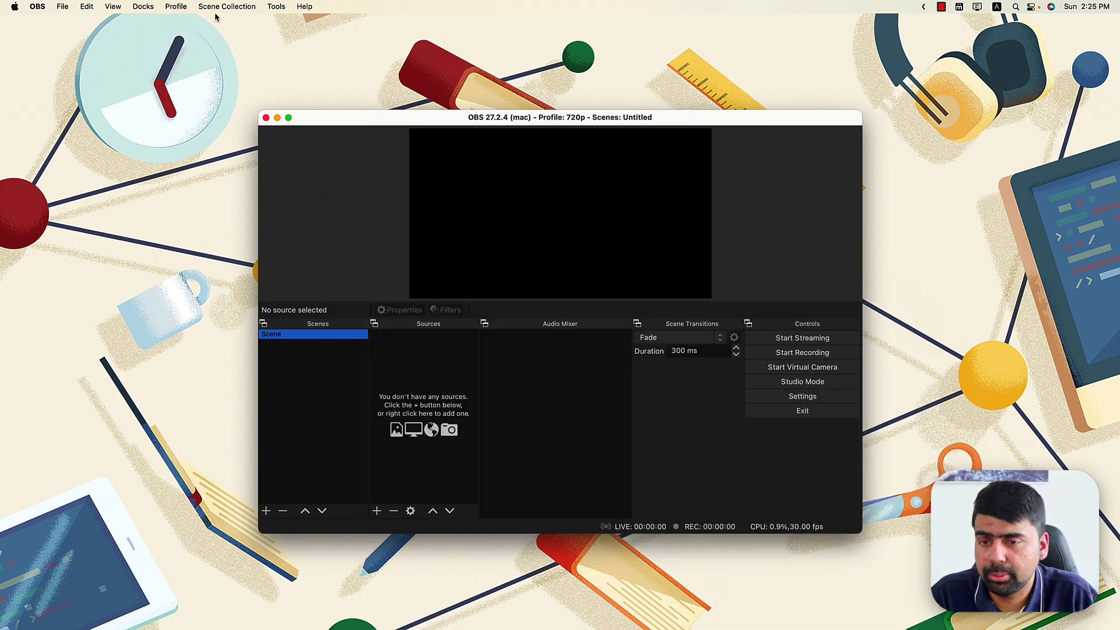
# Rename the Untitled scene collection to 'Remote Webcam'
pyautogui.click(239, 7)
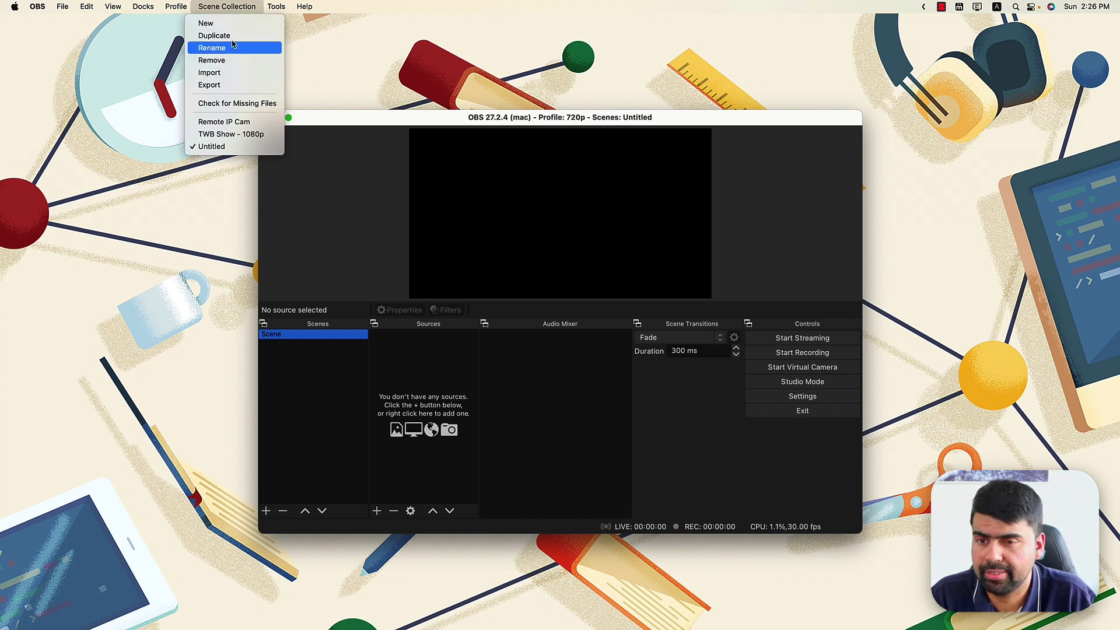
pyautogui.moveTo(185, 12)
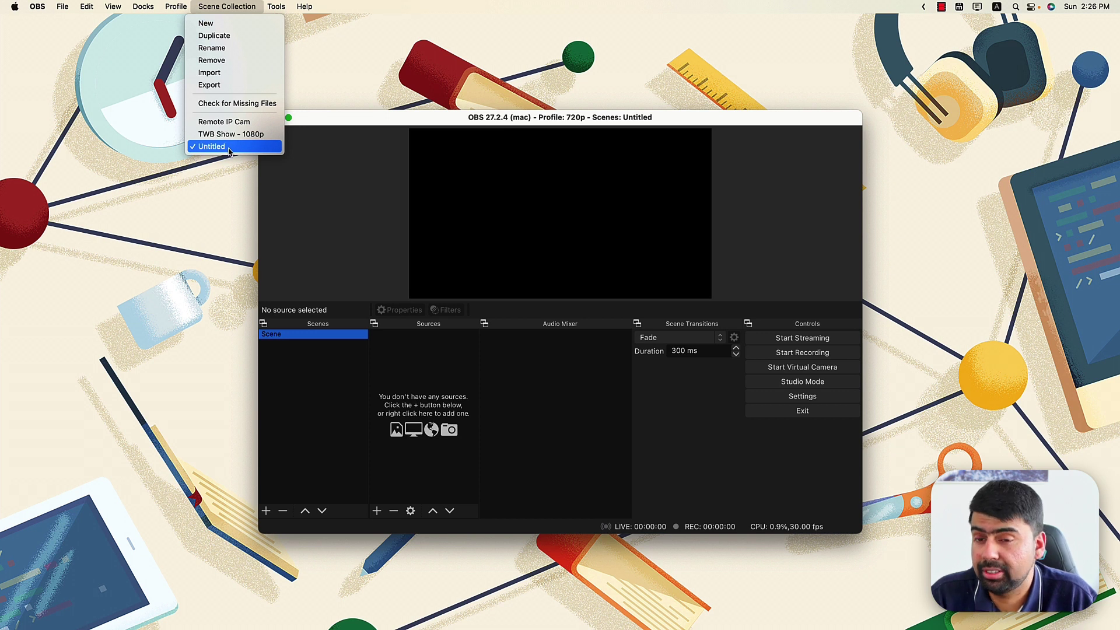
pyautogui.click(225, 52)
pyautogui.write('Remote Wen')
pyautogui.press('BackSpace')
pyautogui.write('bcam')
pyautogui.press('Return')
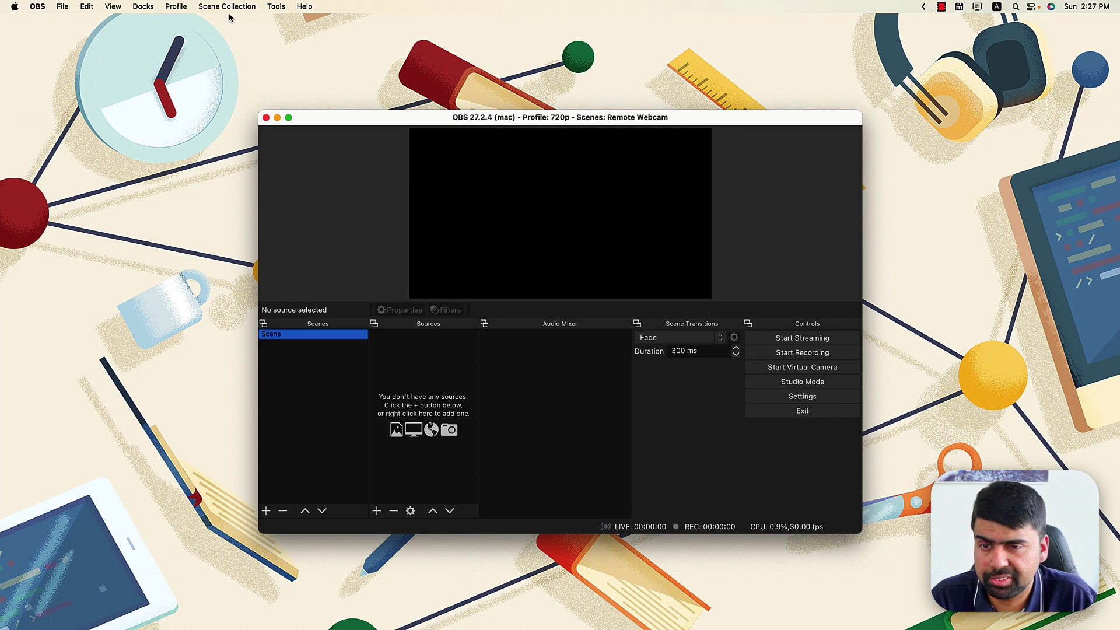
# Start a new scene collection, then cancel it, keeping Remote Webcam active
pyautogui.click(231, 7)
pyautogui.click(233, 23)
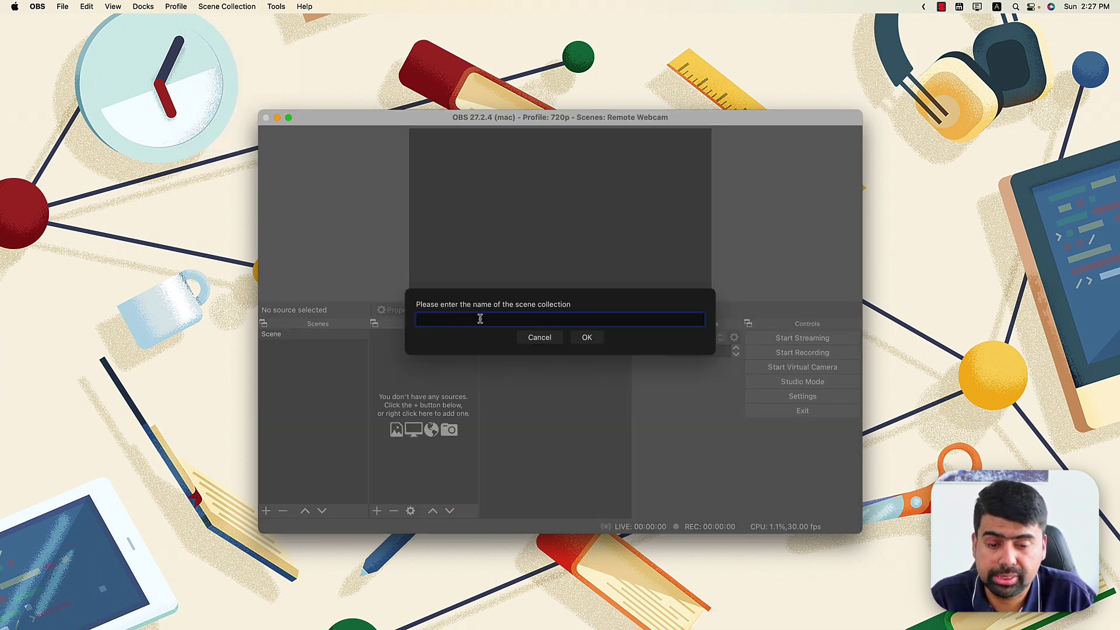
pyautogui.click(540, 337)
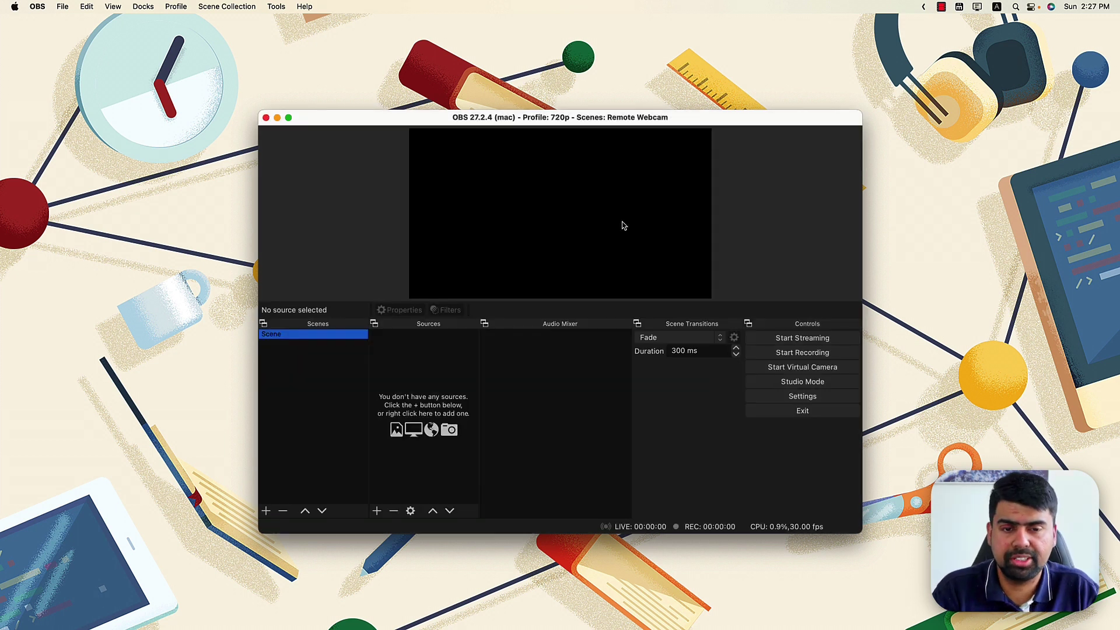
# Launch Google Chrome from Spotlight and select its address bar
pyautogui.press('super+space')
pyautogui.write('ch')
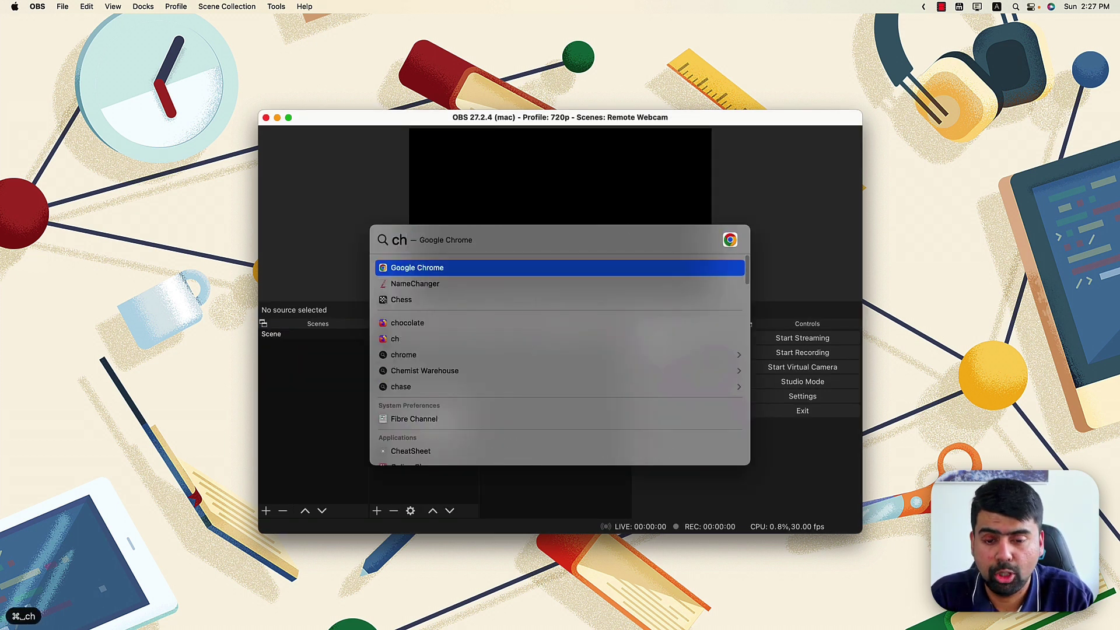
pyautogui.press('Return')
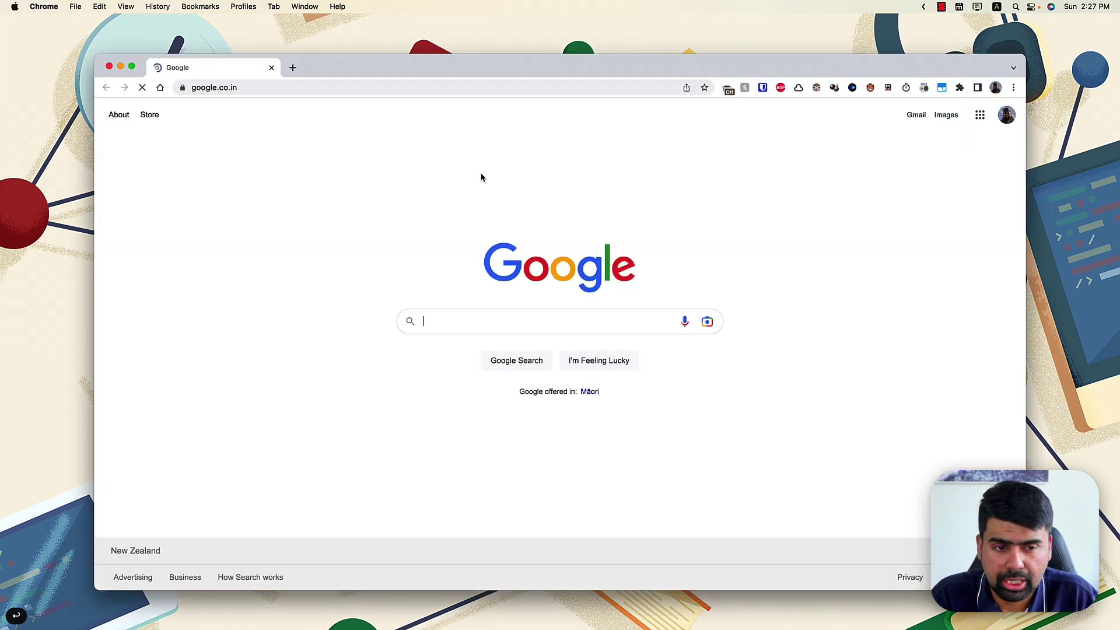
pyautogui.click(438, 89)
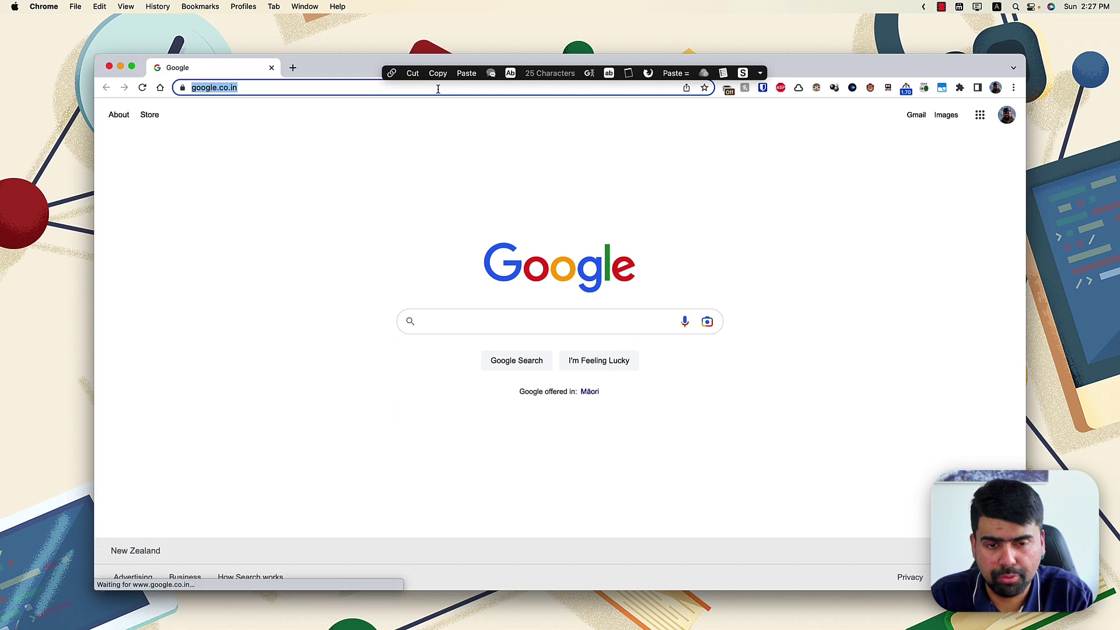
# Enter 'vd' and accept the vdo.ninja suggestion to load the VDO.Ninja homepage
pyautogui.write('vd')
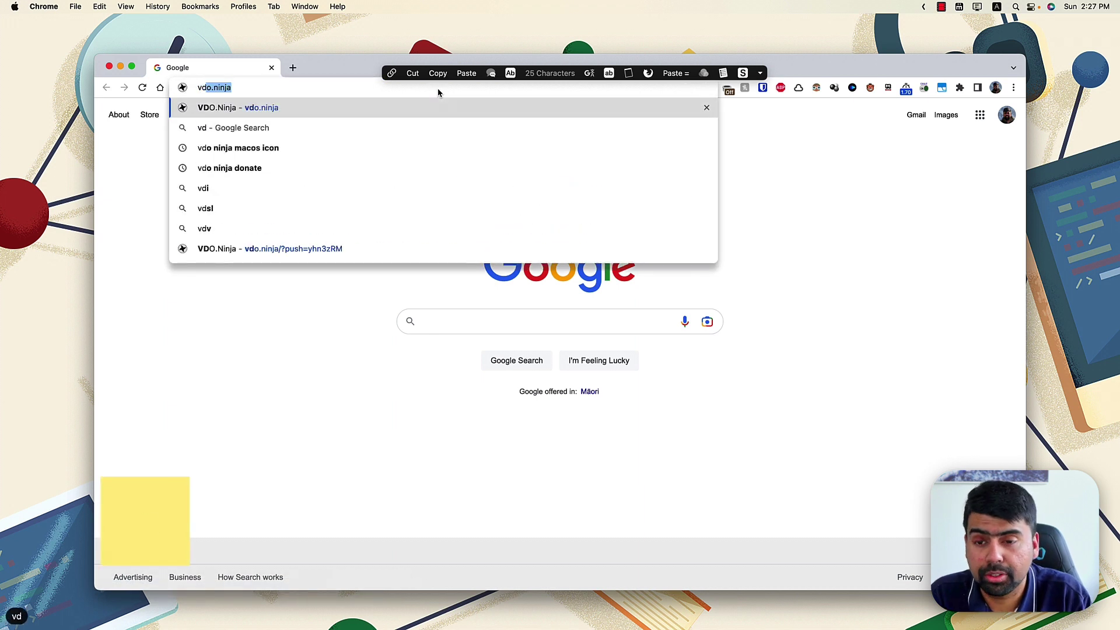
pyautogui.press('Return')
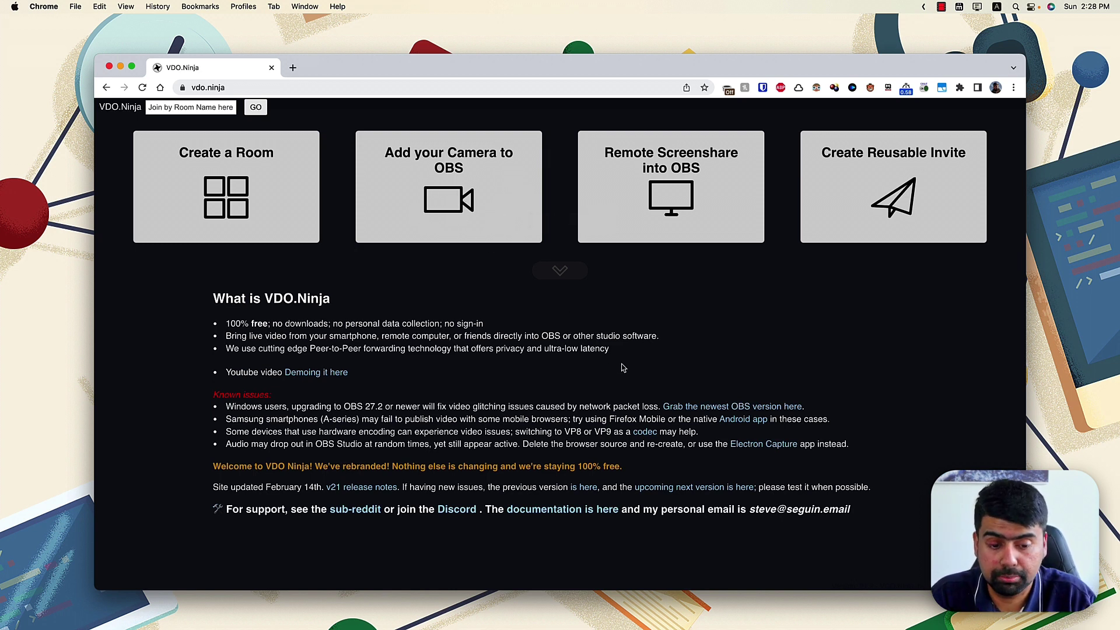
# Choose Add your Camera to OBS, keep Default - Scarlett Solo USB audio, and start streaming
pyautogui.click(469, 229)
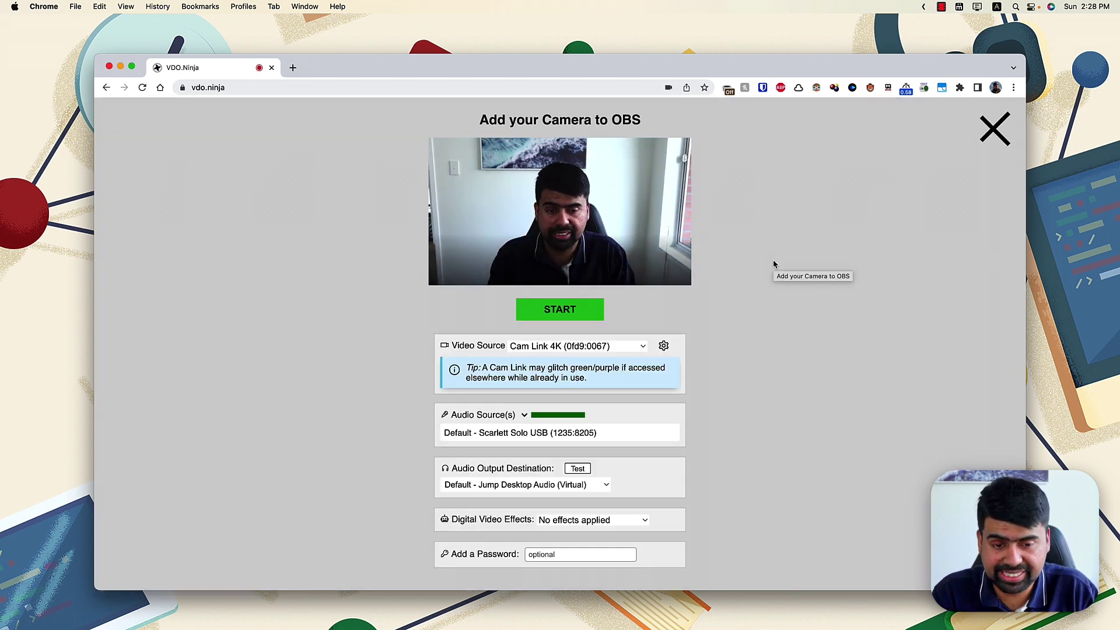
pyautogui.rightClick(629, 221)
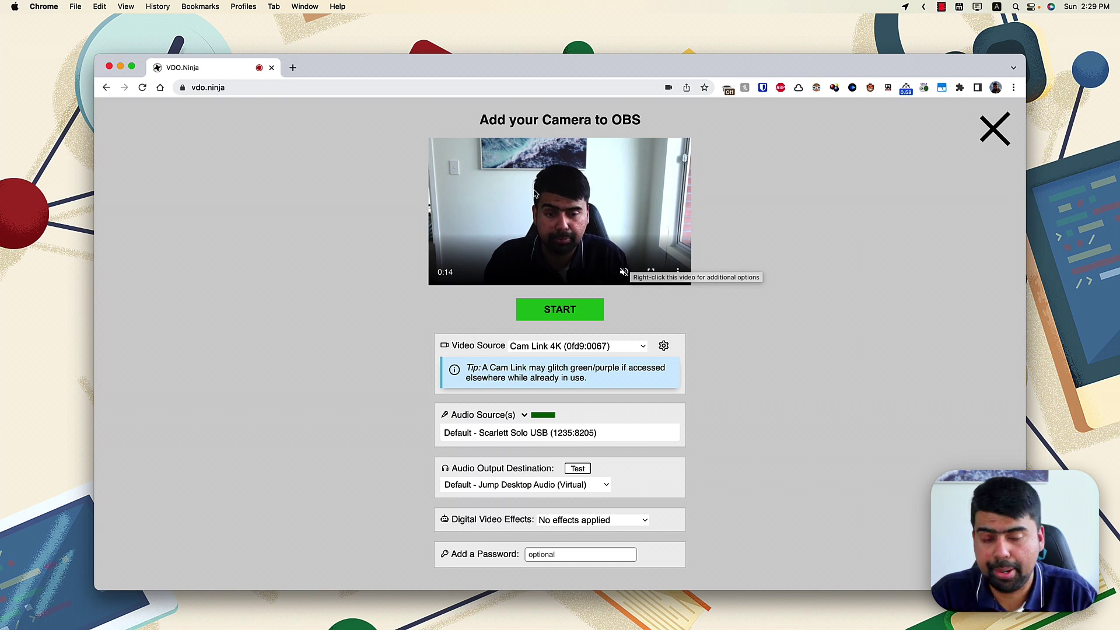
pyautogui.rightClick(535, 192)
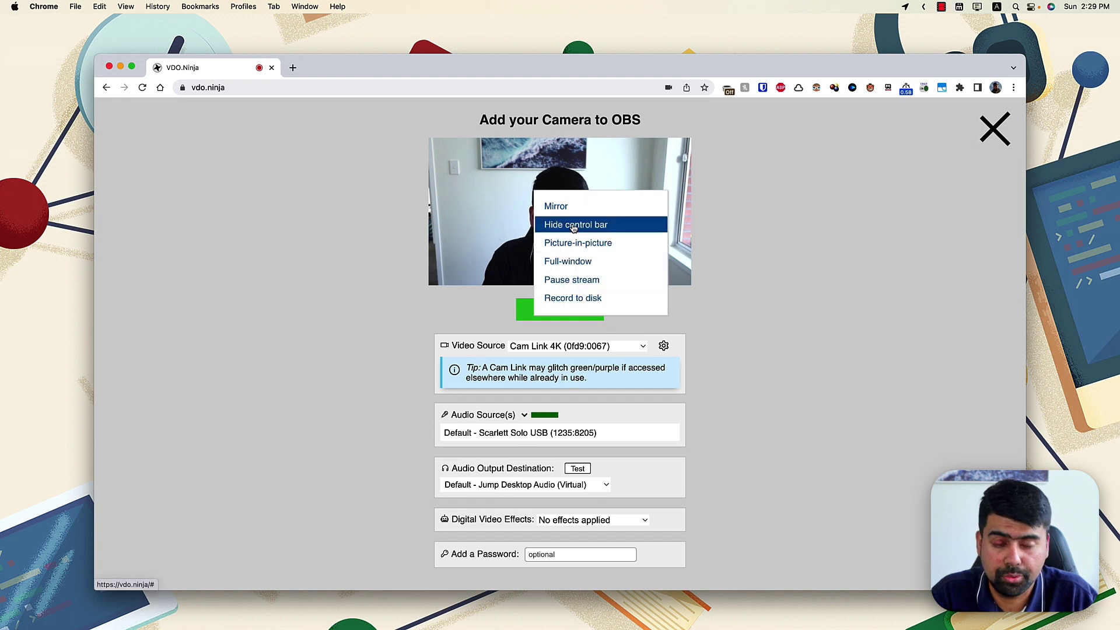
pyautogui.click(719, 227)
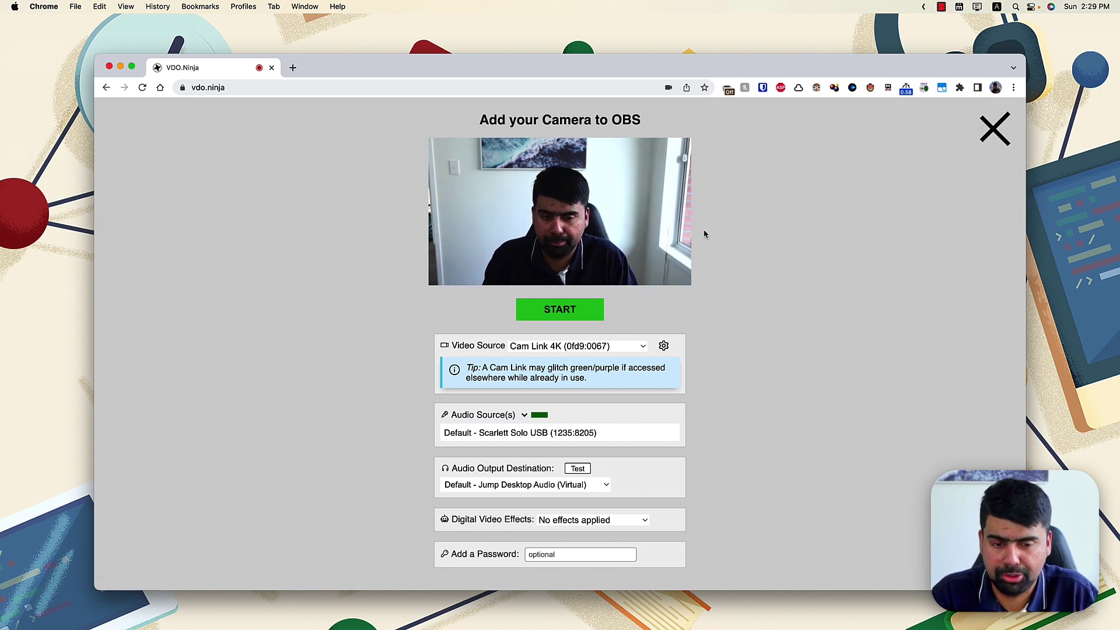
pyautogui.click(486, 435)
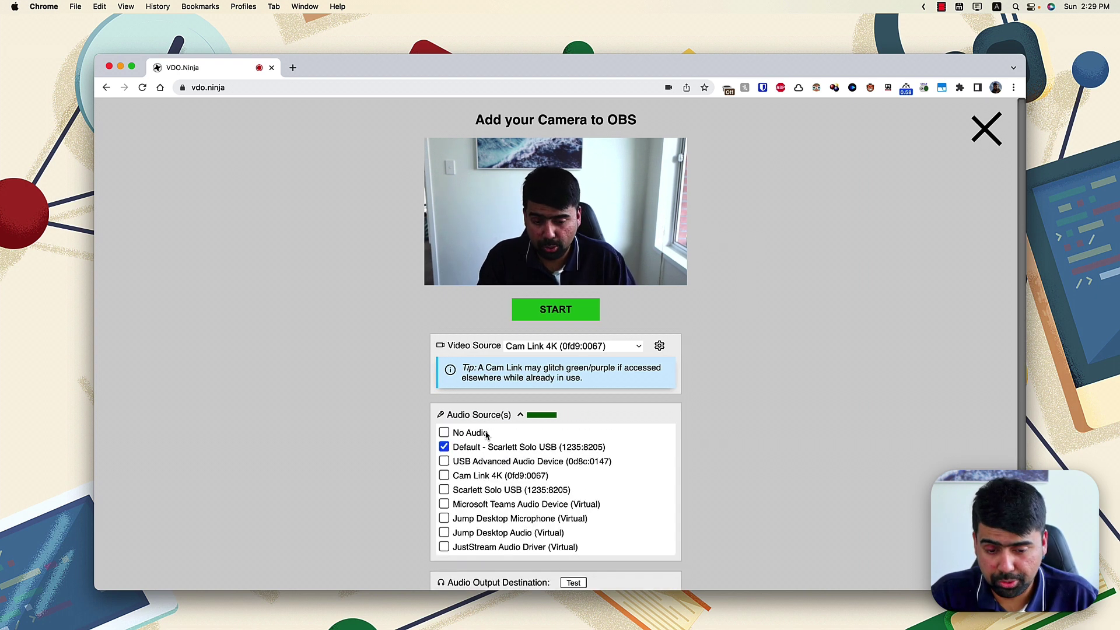
pyautogui.click(452, 417)
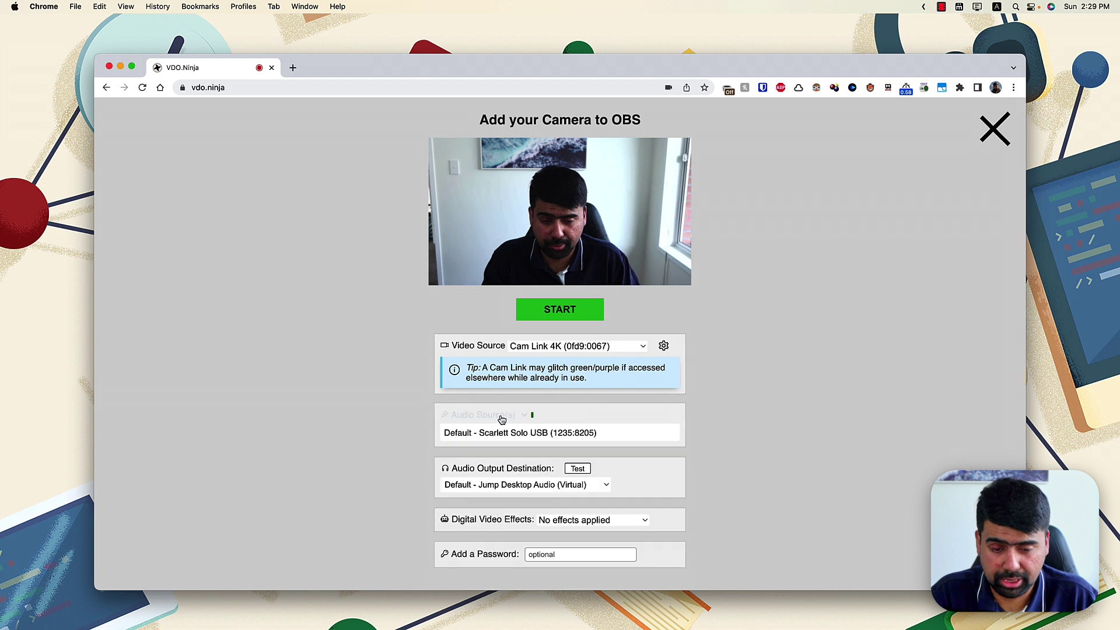
pyautogui.click(590, 313)
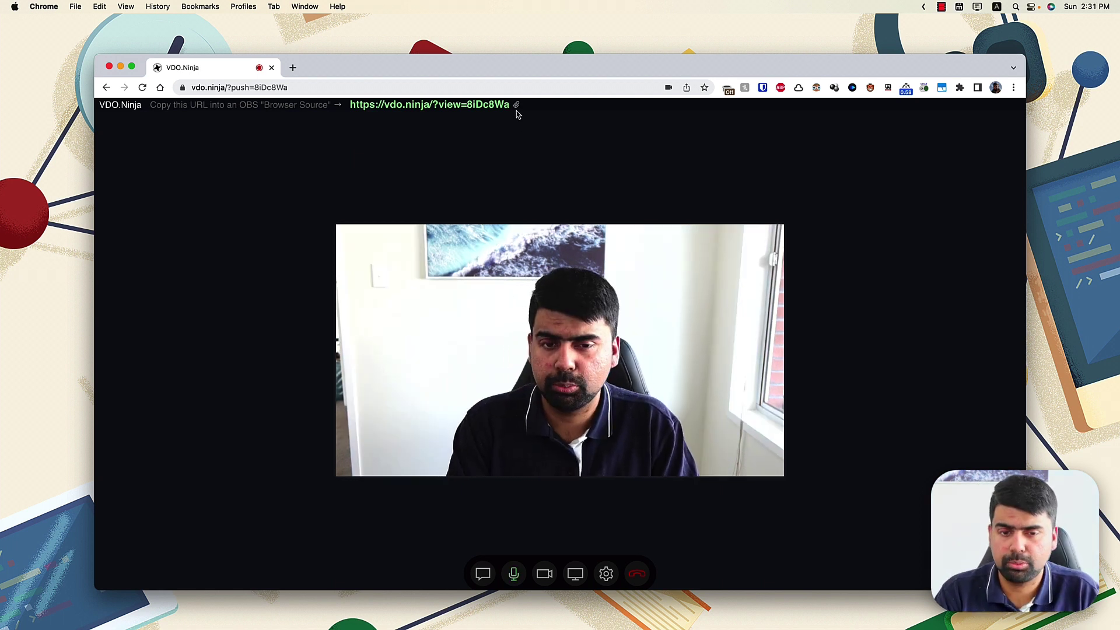
# Copy the VDO.Ninja view link and open the Short.io dashboard in a new tab
pyautogui.click(516, 106)
pyautogui.click(293, 68)
pyautogui.write('sho')
pyautogui.press('Return')
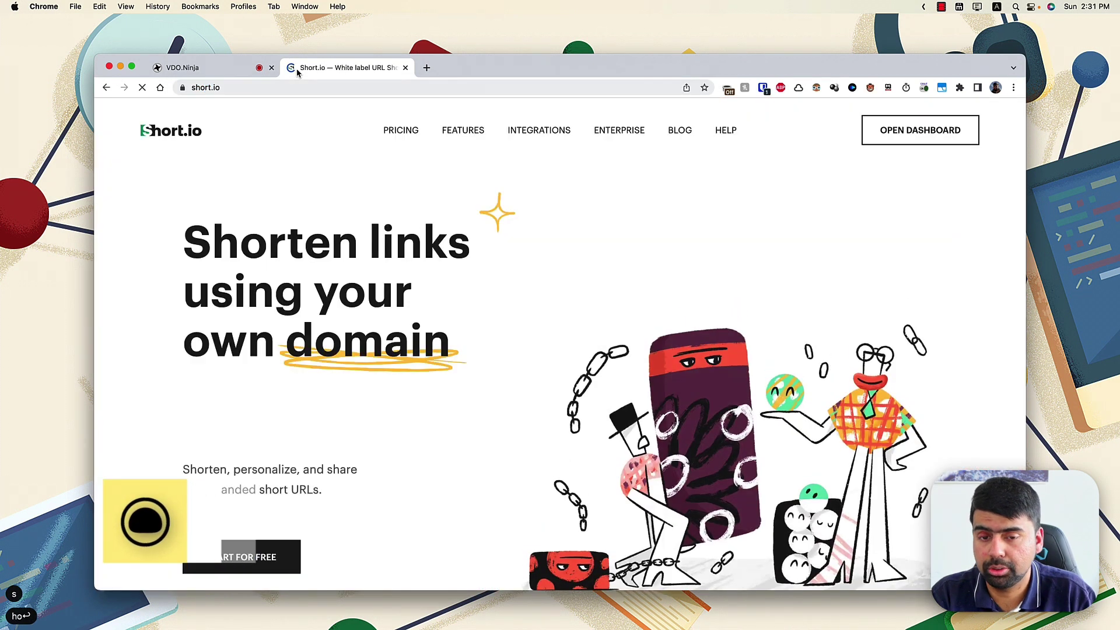
pyautogui.click(892, 136)
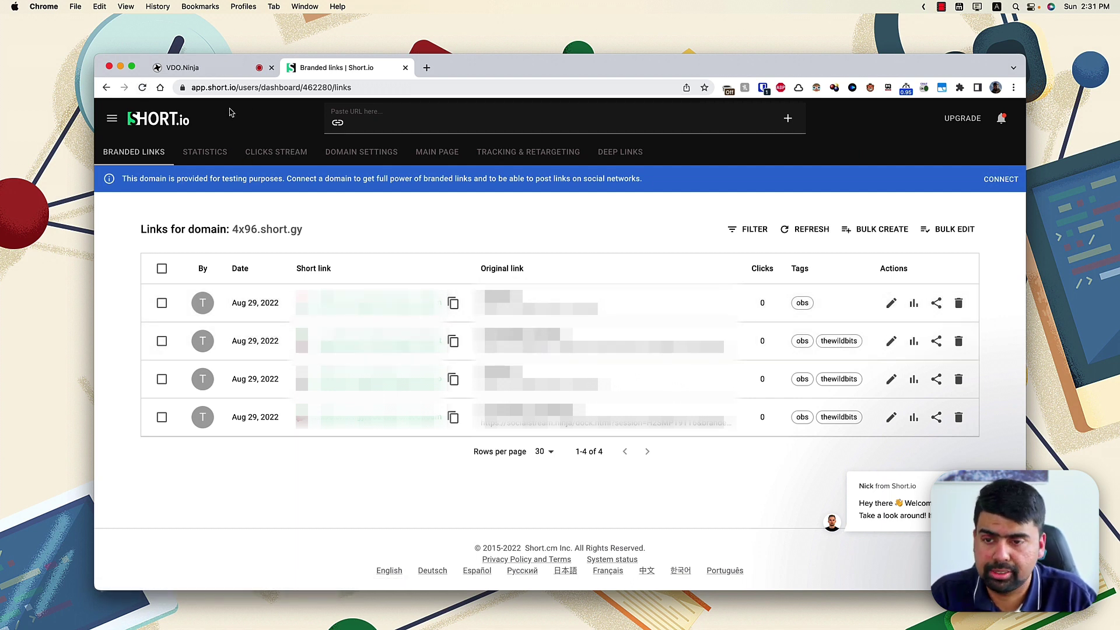
# Paste the view link as a new short link with slug 'remote-webcam' and save it
pyautogui.click(367, 123)
pyautogui.press('cmd+v')
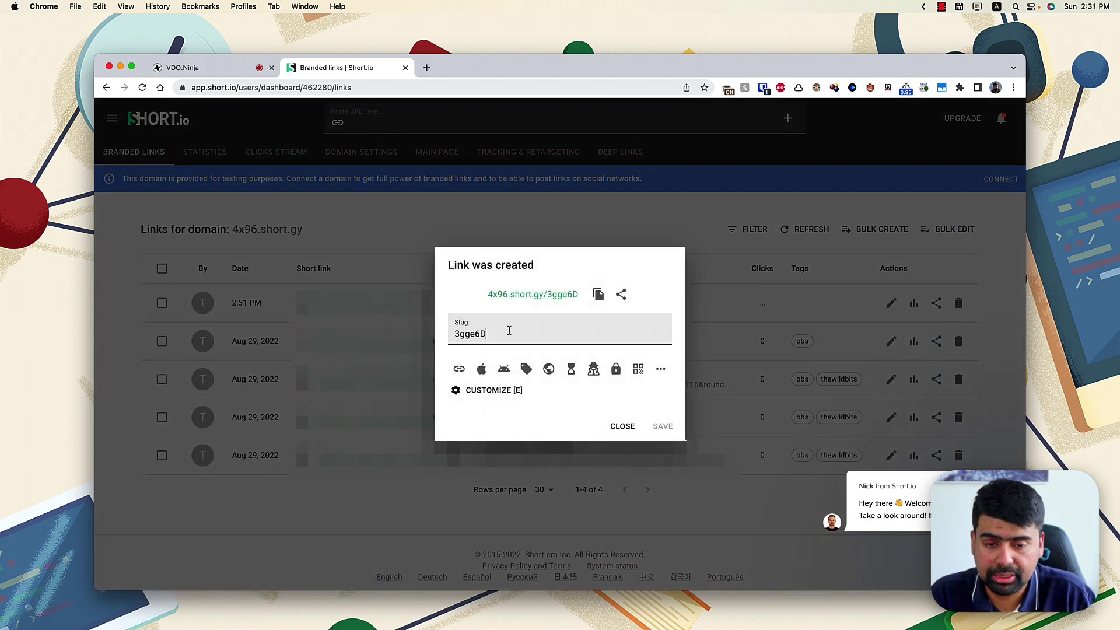
pyautogui.doubleClick(509, 330)
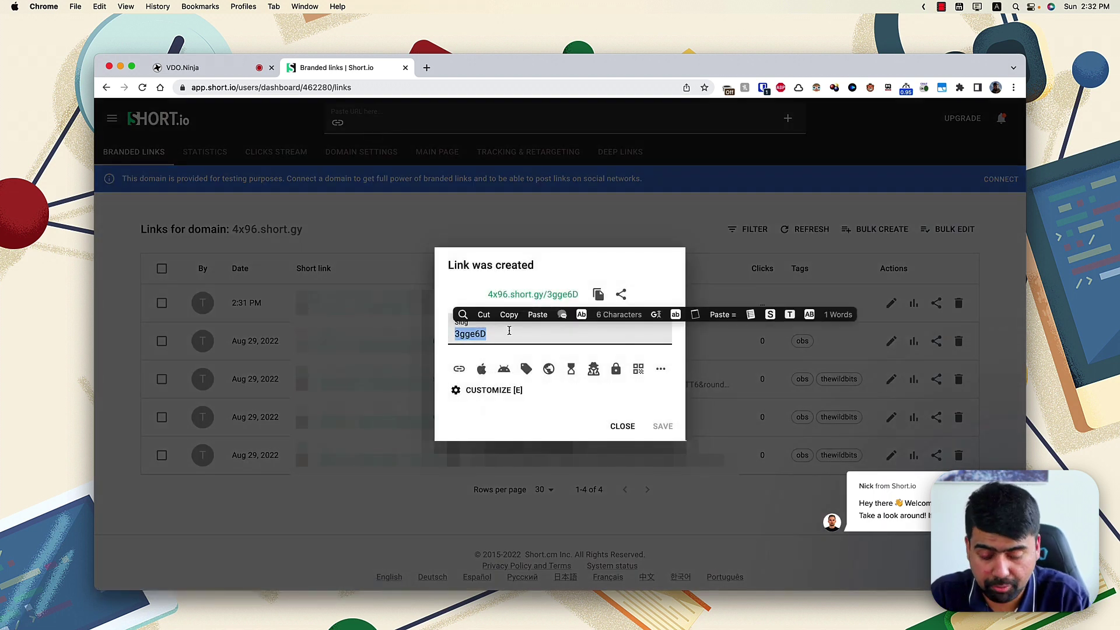
pyautogui.write('remote-webcam')
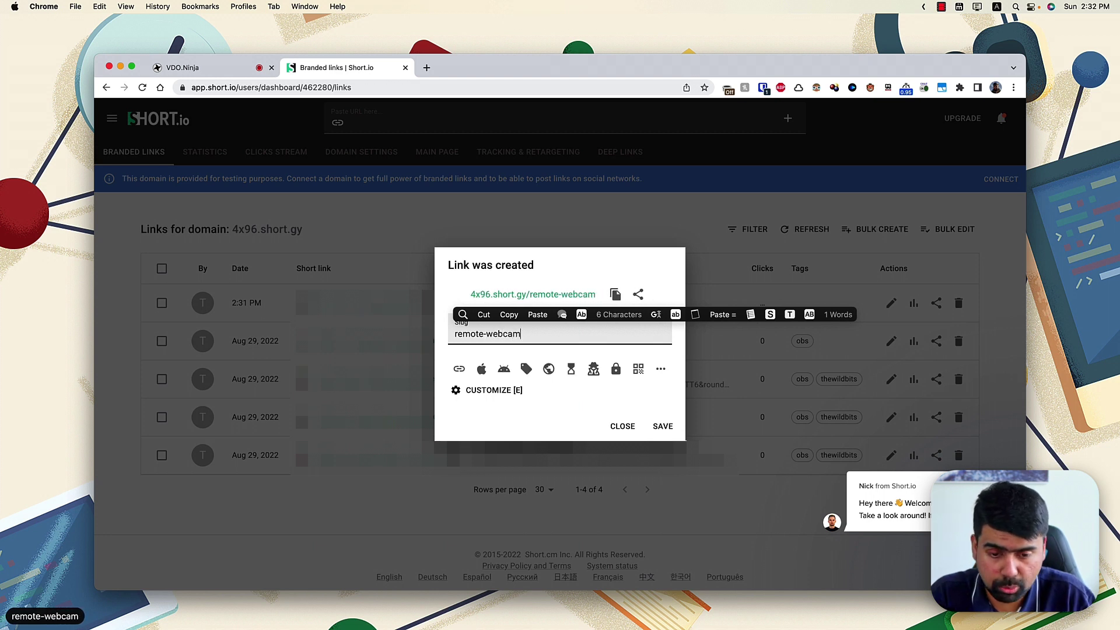
pyautogui.click(663, 426)
pyautogui.click(622, 425)
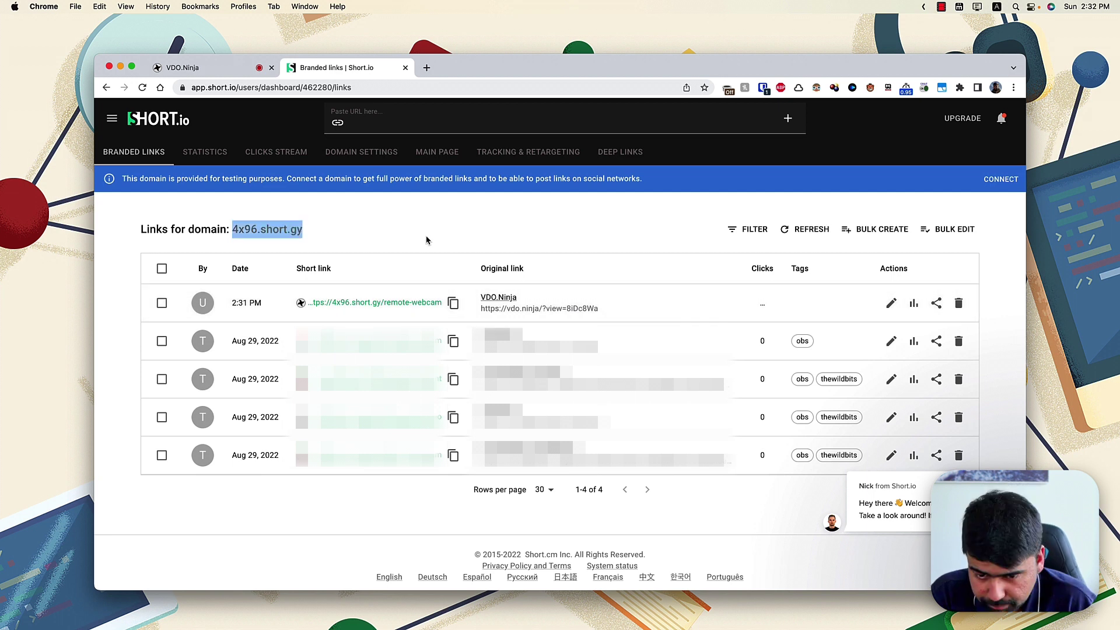
# Copy the short link and add a Browser source named 'Webcam' in OBS
pyautogui.click(452, 304)
pyautogui.press('super+Tab')
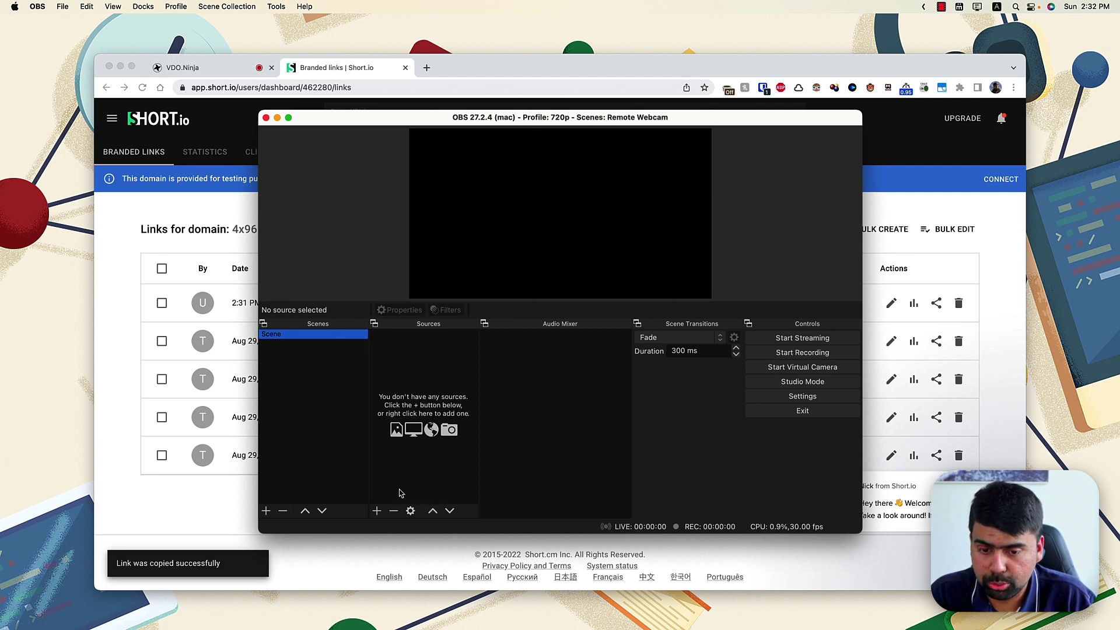
pyautogui.click(377, 511)
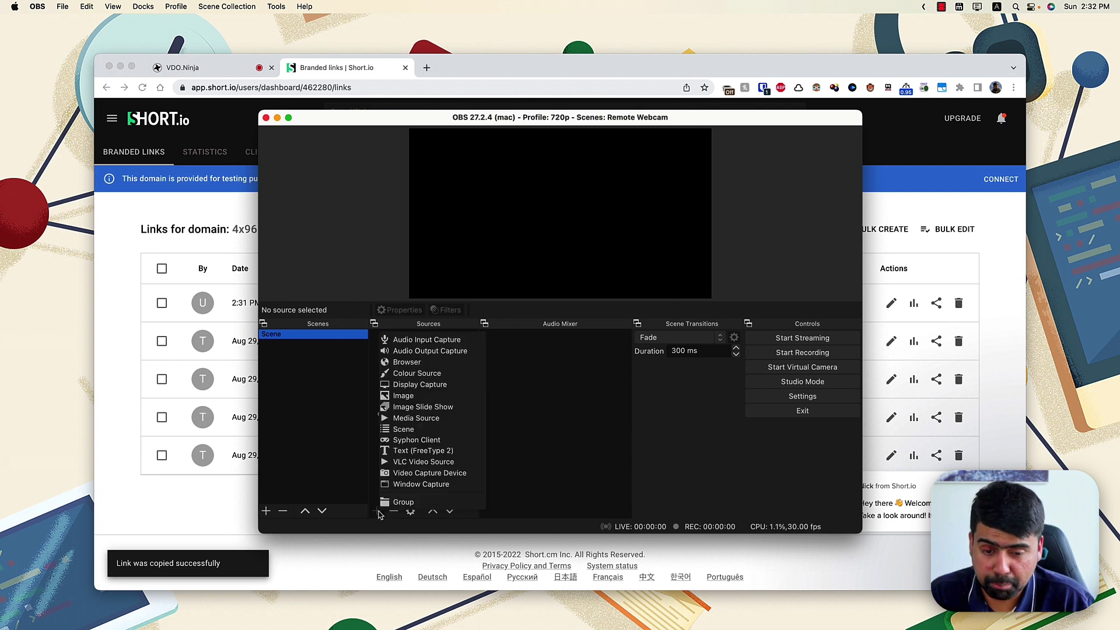
pyautogui.click(402, 363)
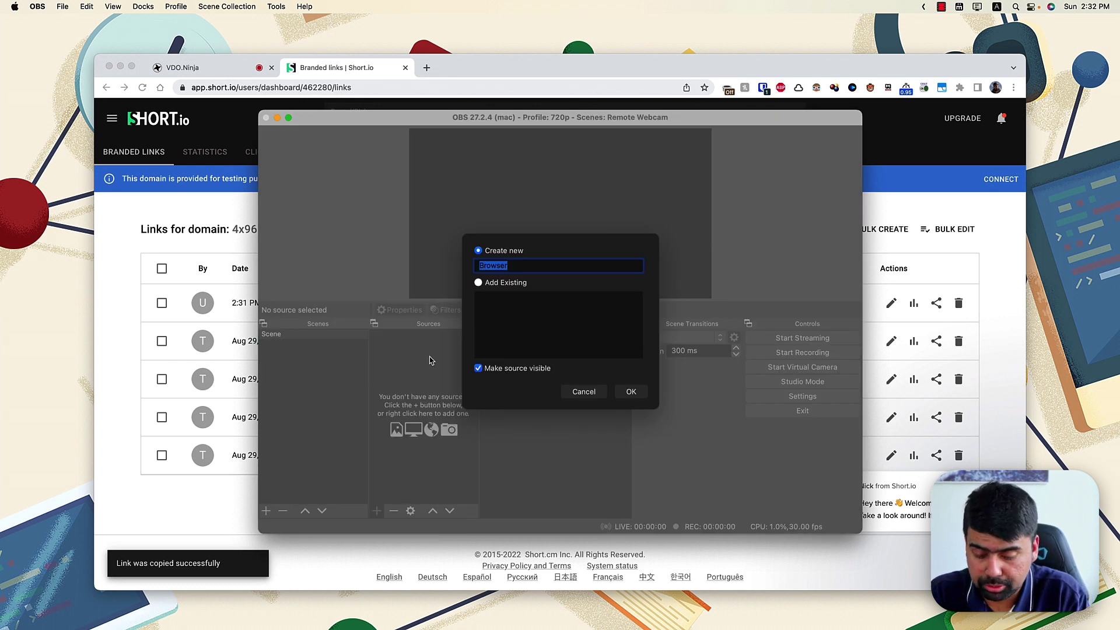
pyautogui.write('Webcam')
pyautogui.press('Return')
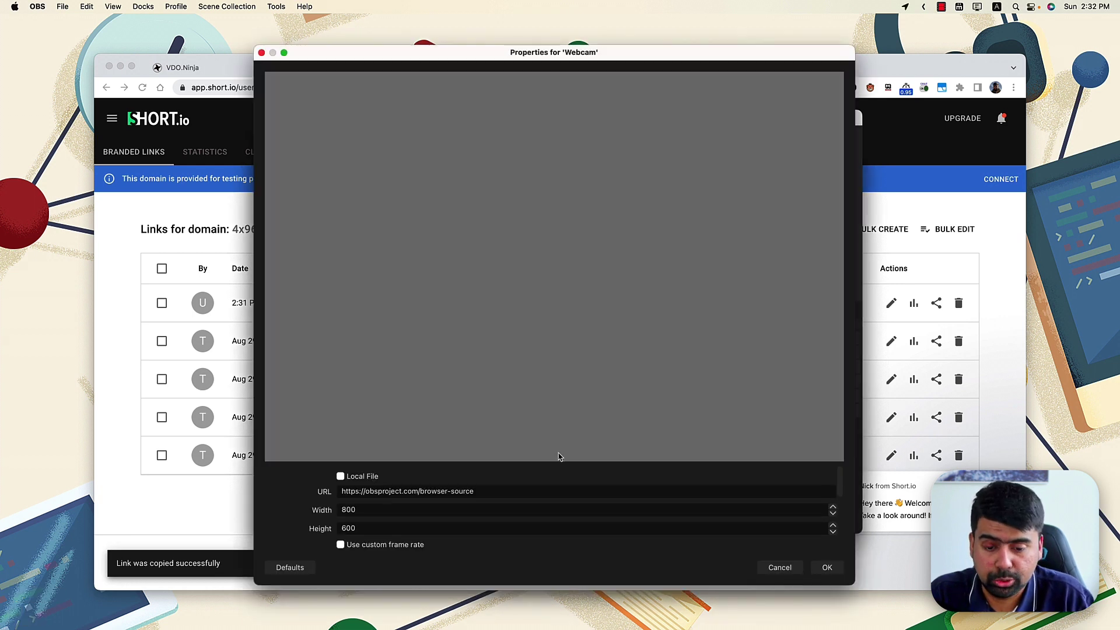
# Set the source size to 1280 x 720 and enable Control audio via OBS
pyautogui.scroll(-5, 461, 503)
pyautogui.scroll(5, 408, 519)
pyautogui.scroll(-10, 397, 489)
pyautogui.scroll(5, 396, 499)
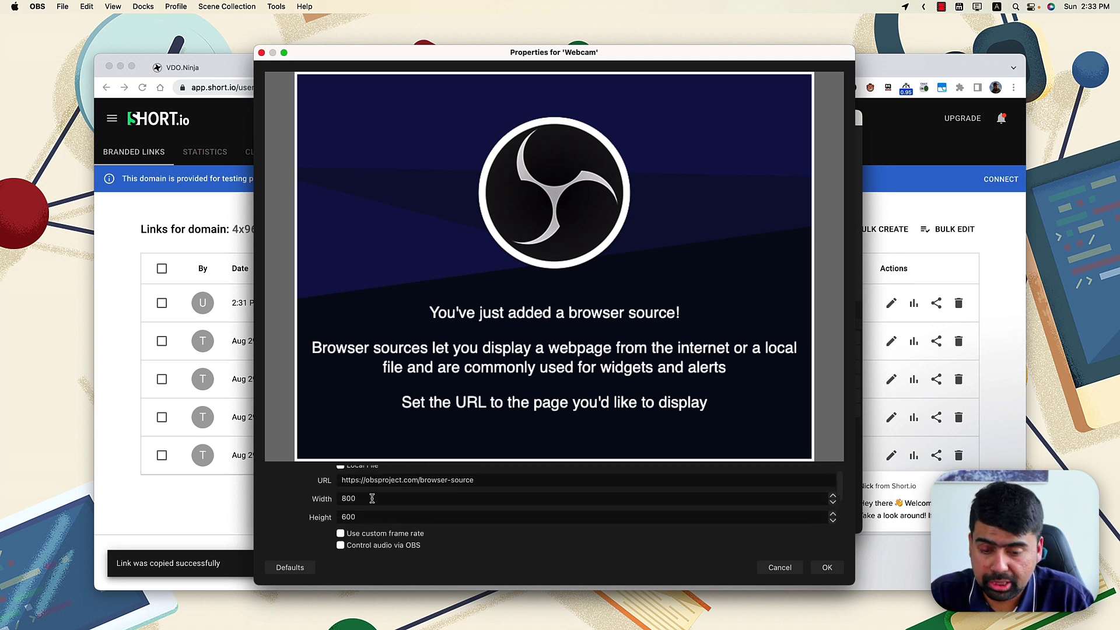
pyautogui.click(372, 499)
pyautogui.press('super+a')
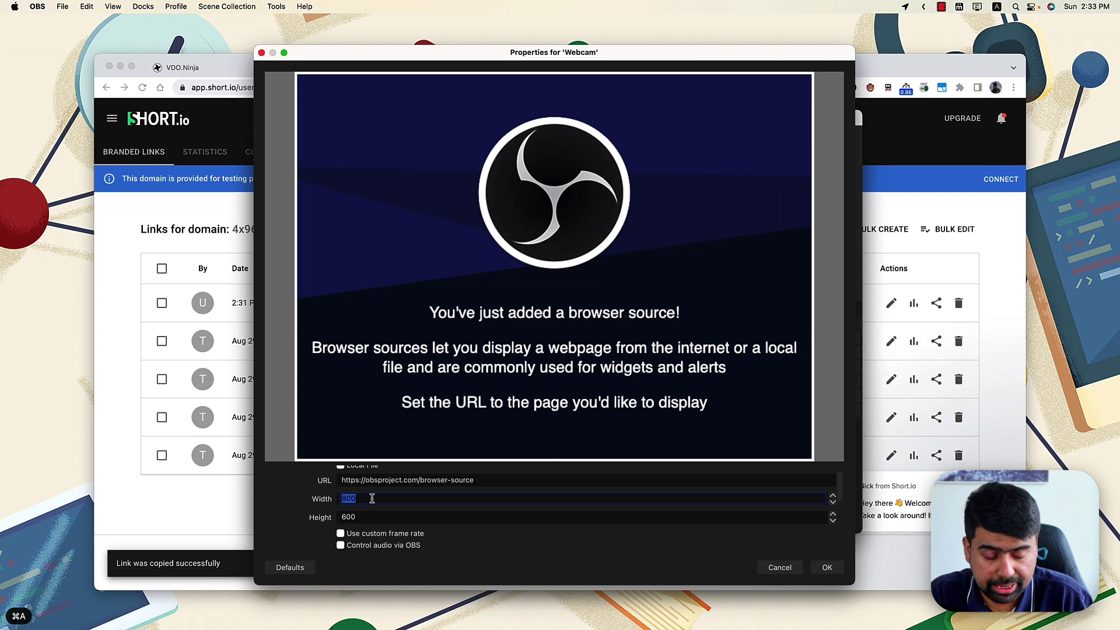
pyautogui.write('1280')
pyautogui.press('Tab')
pyautogui.write('720')
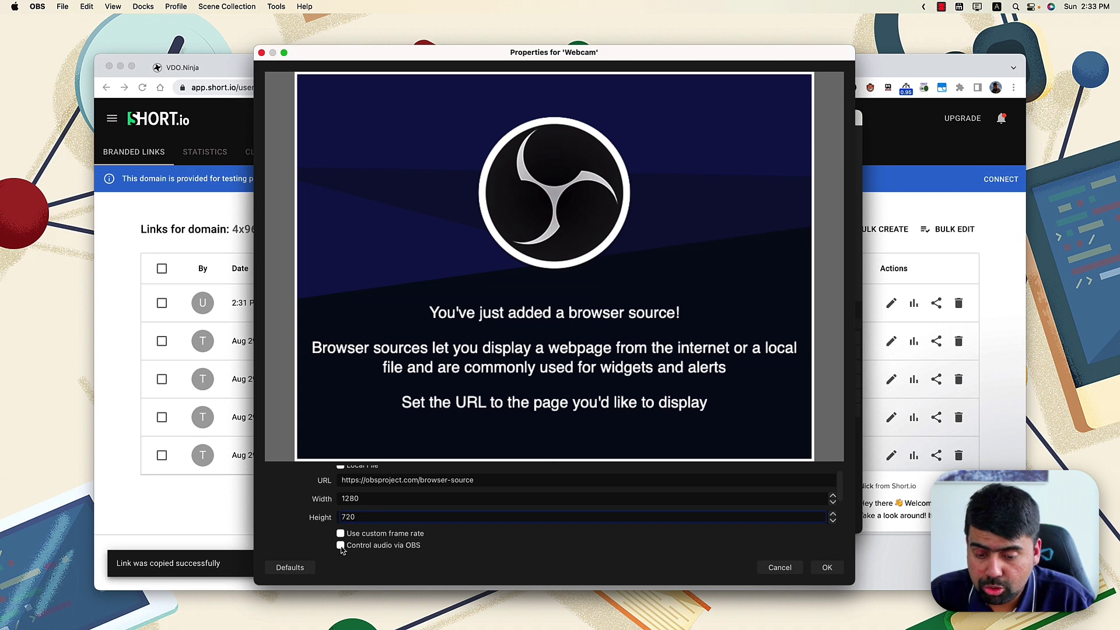
pyautogui.click(341, 546)
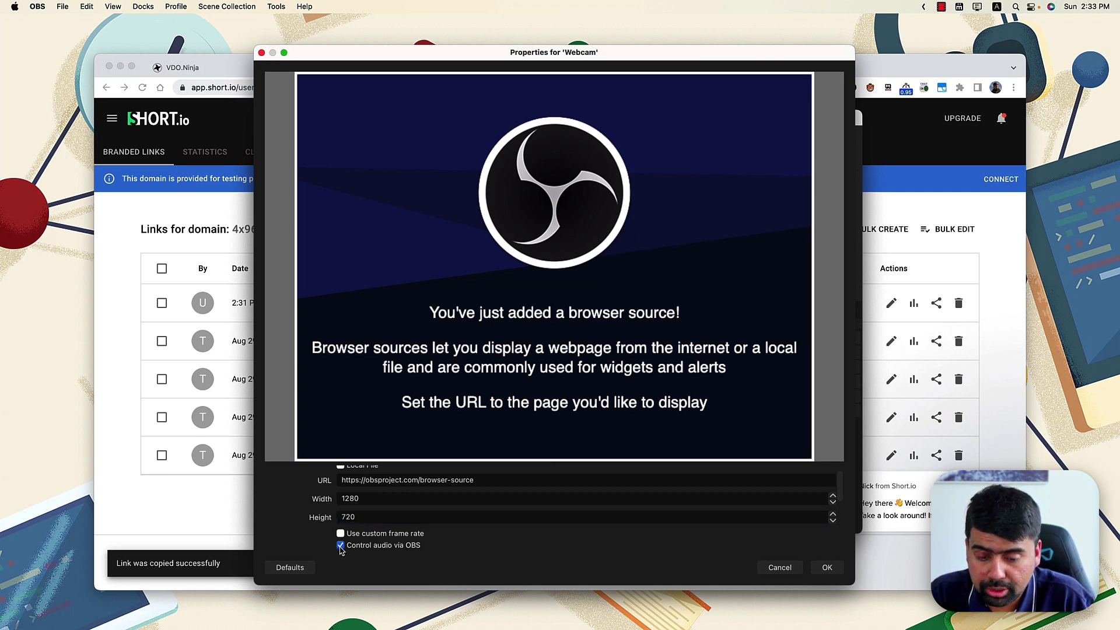
# Replace the URL with the remote-webcam short link and confirm the source settings
pyautogui.click(492, 480)
pyautogui.press('super+a')
pyautogui.press('super+v')
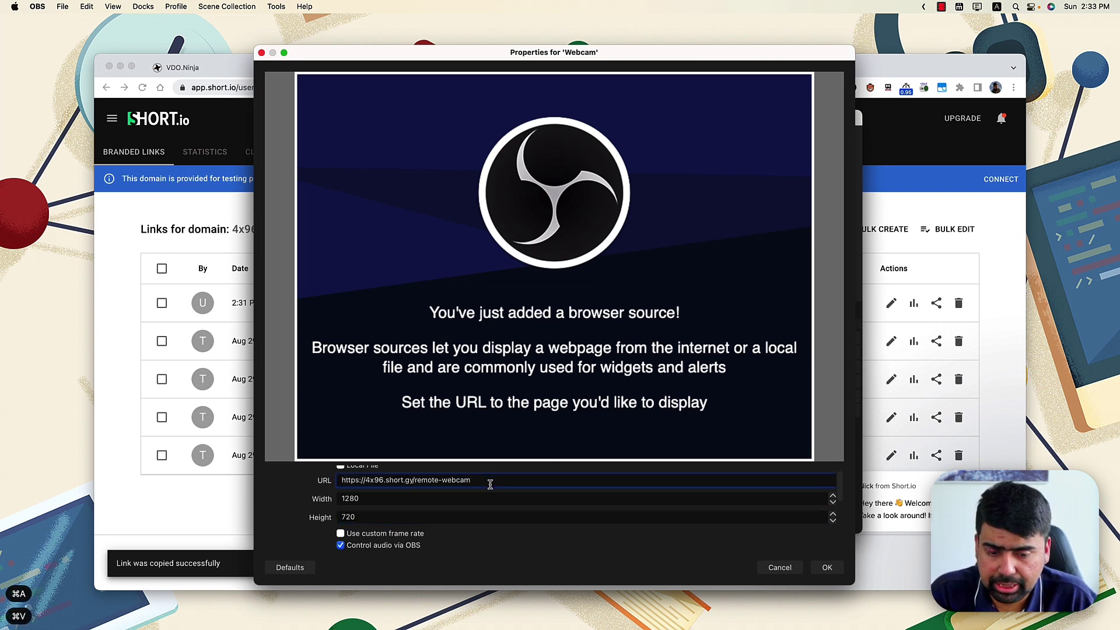
pyautogui.click(314, 491)
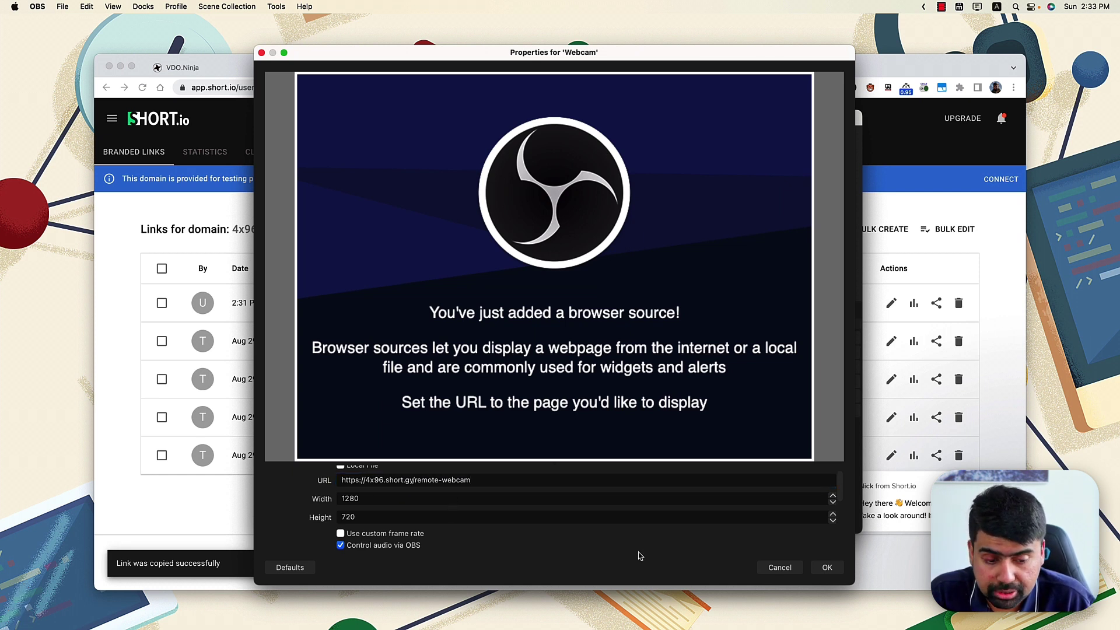
pyautogui.click(827, 567)
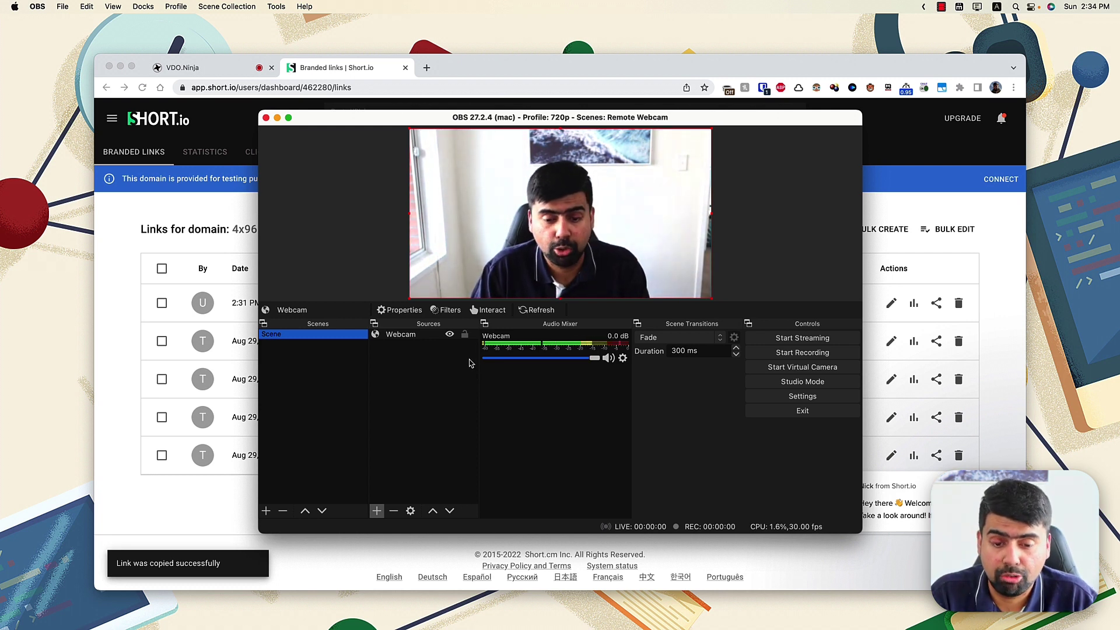
# Lock the Webcam source in the Sources panel
pyautogui.click(465, 336)
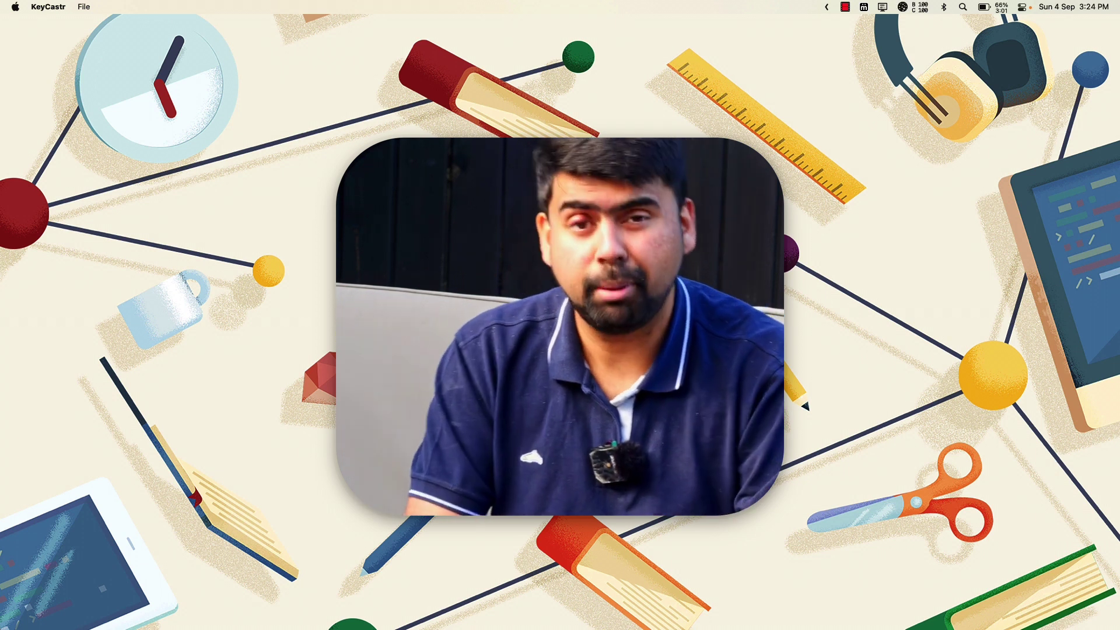
# Bring up Spotlight Search with Cmd+Space
pyautogui.press('super+space')
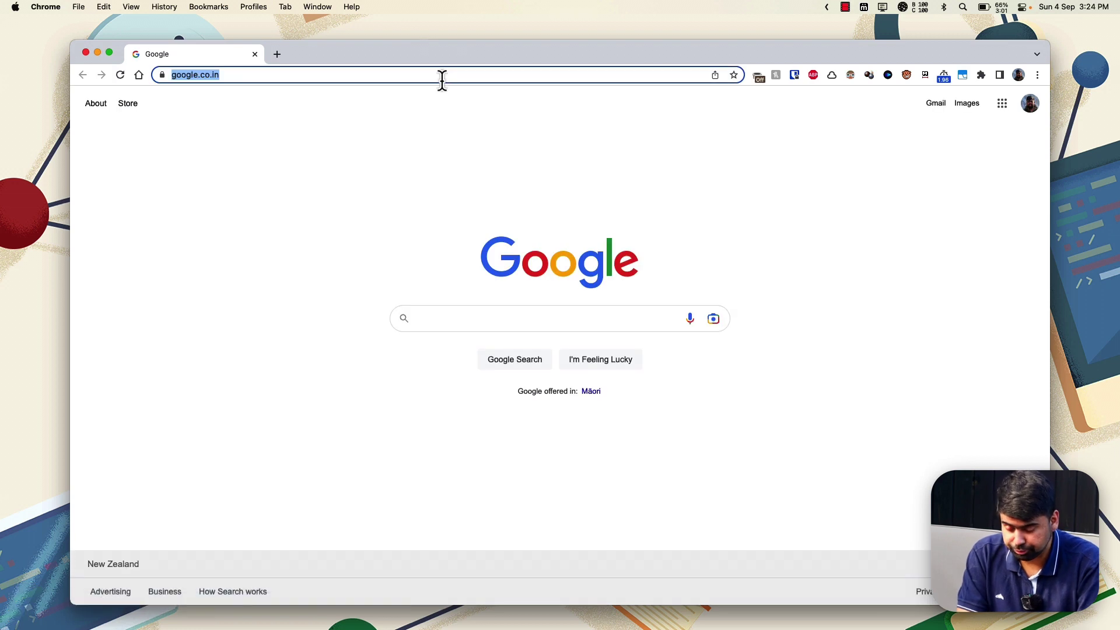
# Load vdo.ninja, choose to add a camera to OBS, and allow camera access
pyautogui.write('vdo.ninja')
pyautogui.press('Return')
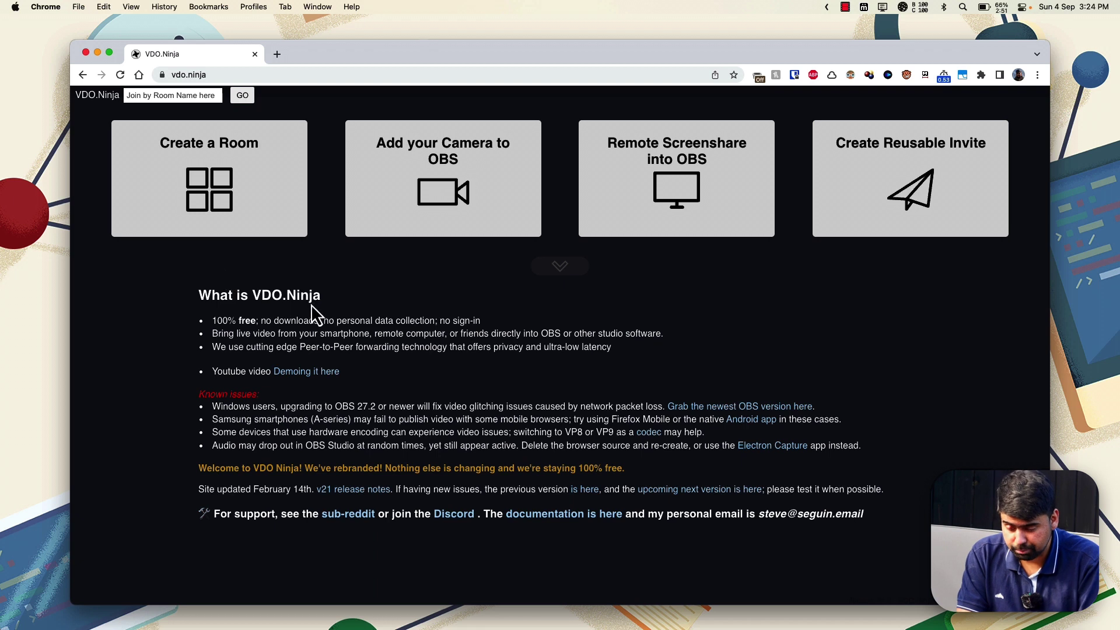
pyautogui.click(431, 187)
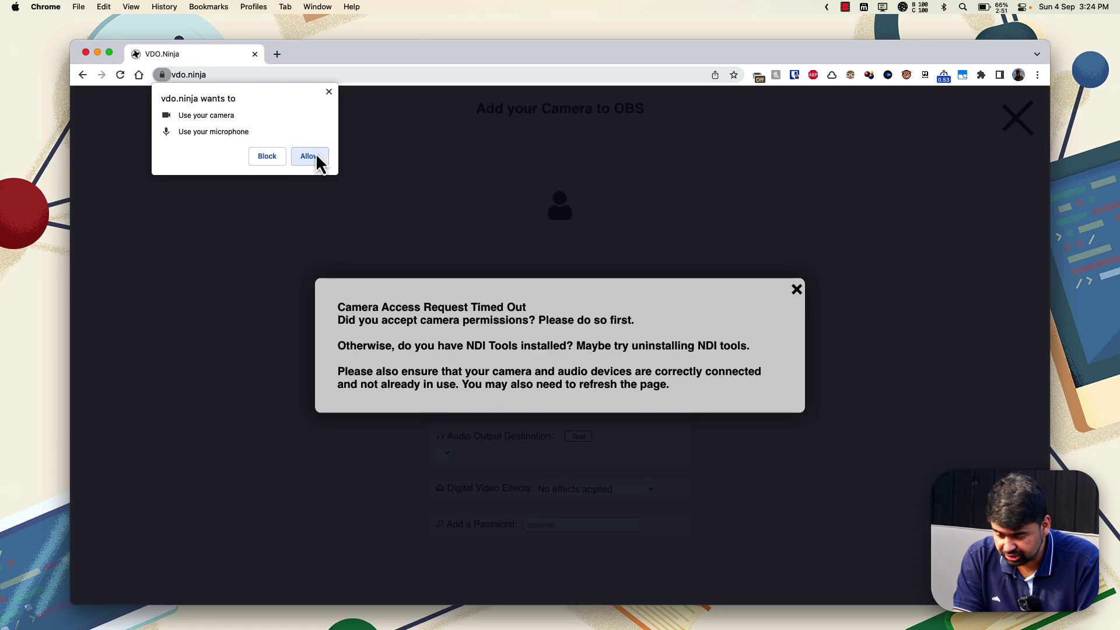
pyautogui.click(316, 154)
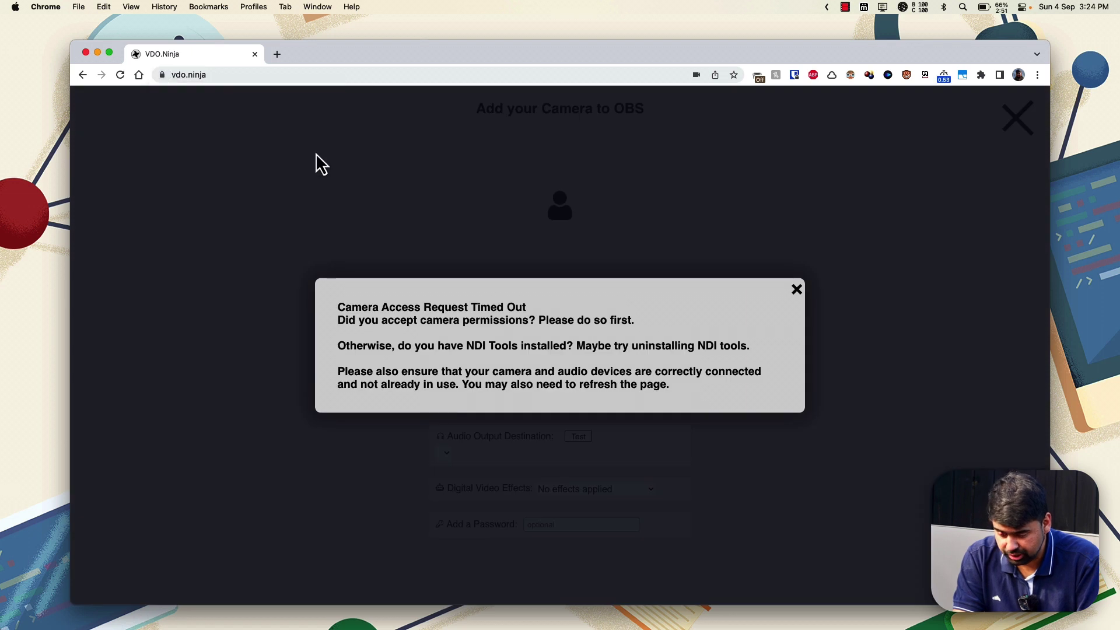
# Dismiss the timeout warning, start streaming the laptop camera, and copy its view link
pyautogui.click(796, 292)
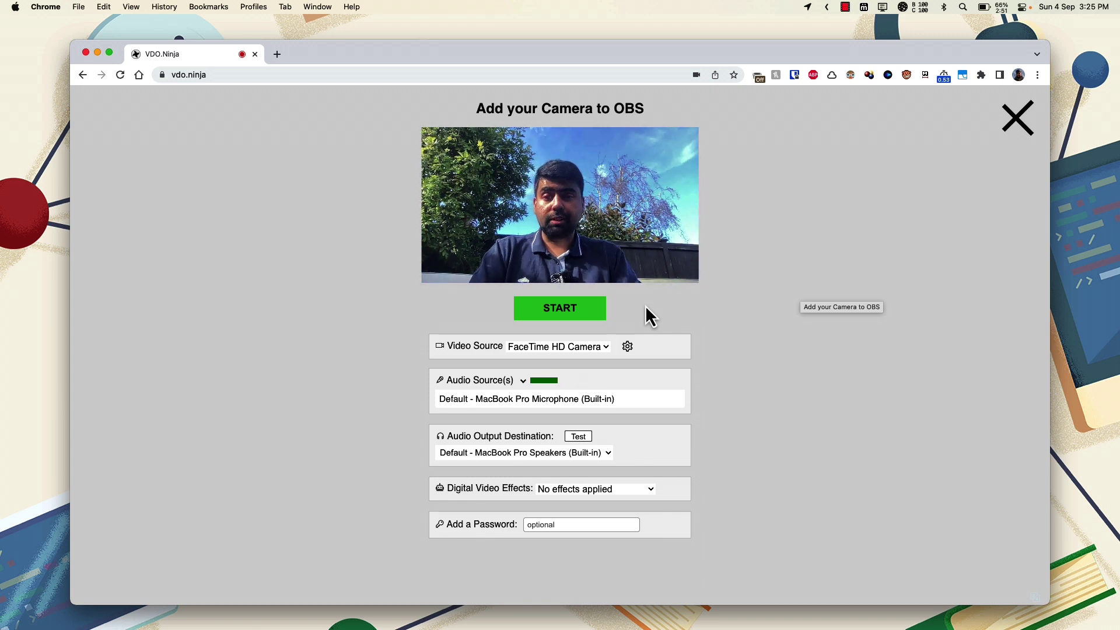
pyautogui.click(571, 315)
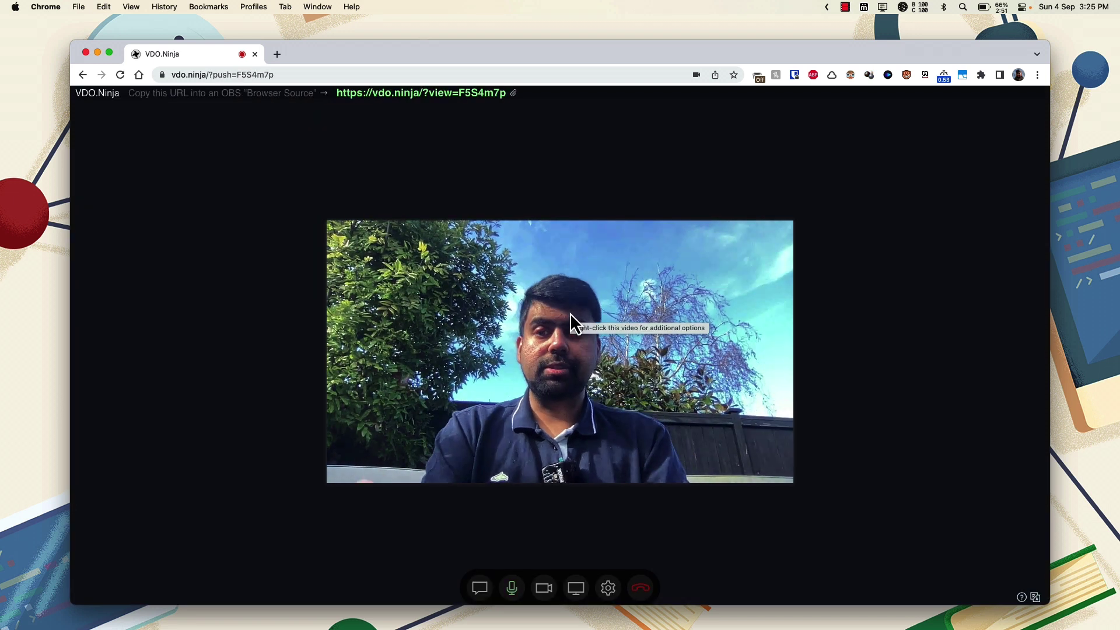
pyautogui.click(513, 96)
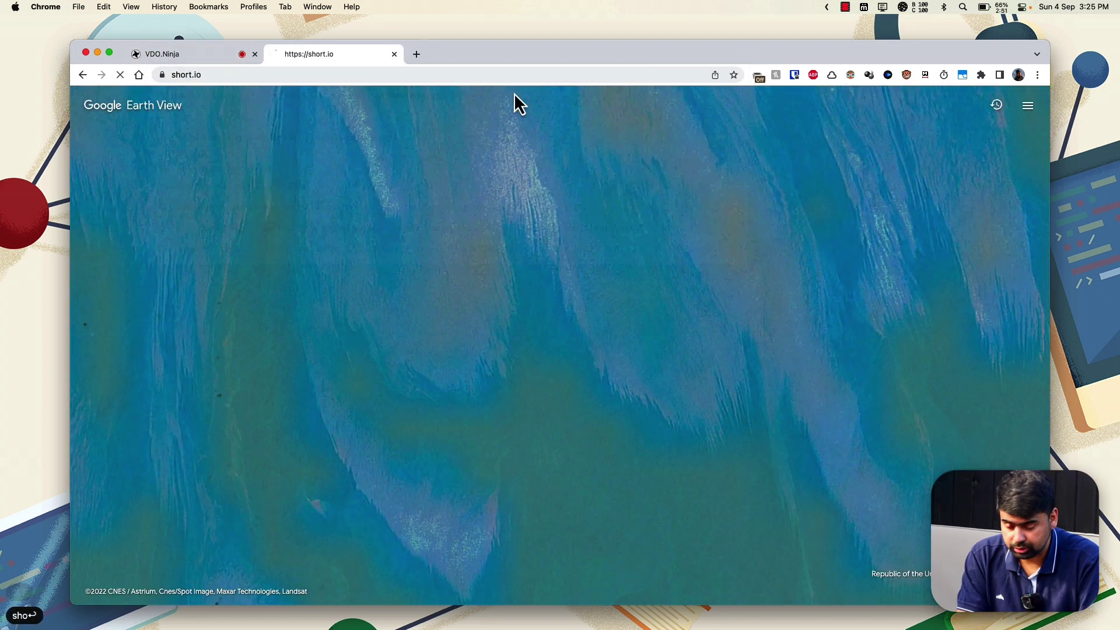
# Replace the remote-webcam short link's Original URL with the new VDO.Ninja view link and save
pyautogui.click(945, 128)
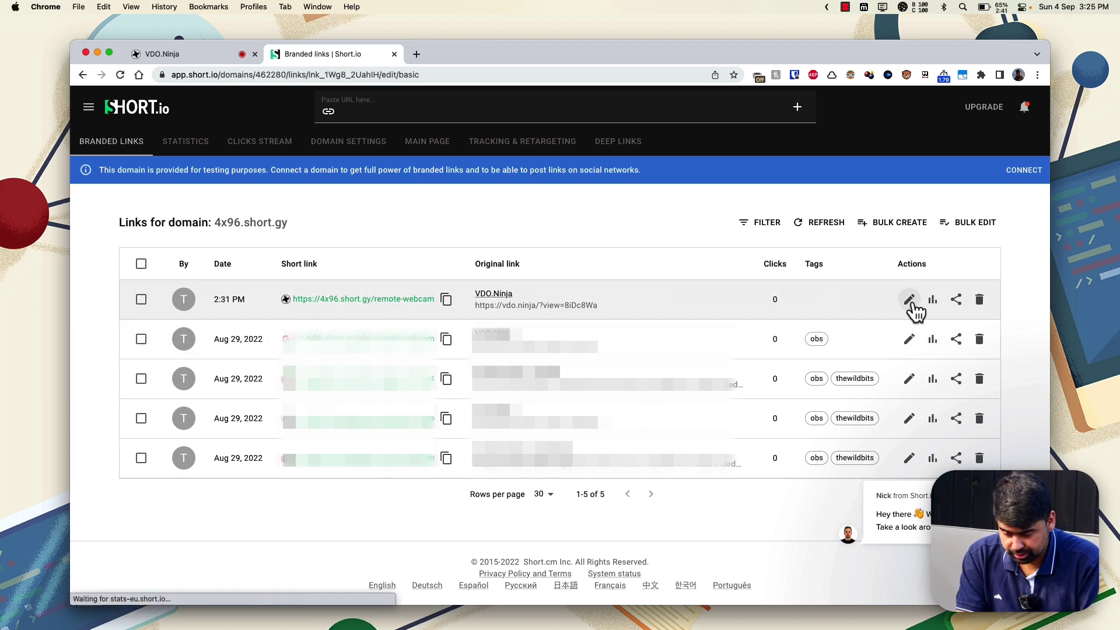
pyautogui.click(909, 299)
pyautogui.click(549, 453)
pyautogui.press('super+a')
pyautogui.press('super+v')
pyautogui.click(290, 490)
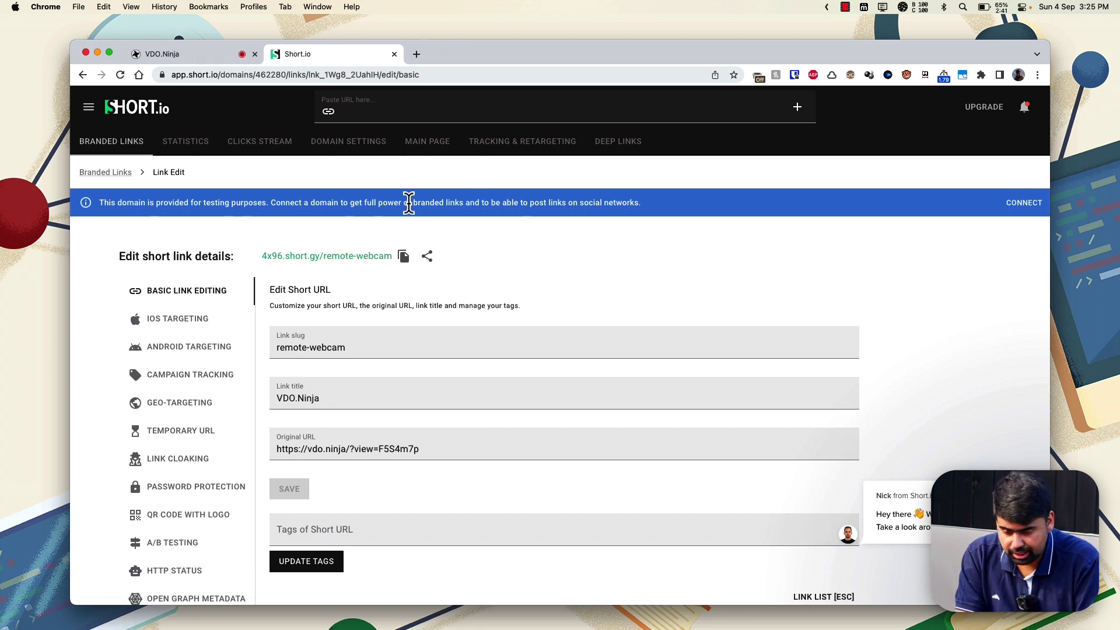
# Switch Spaces over to the desktop running OBS Studio
pyautogui.hotkey('ctrl', 'Right')
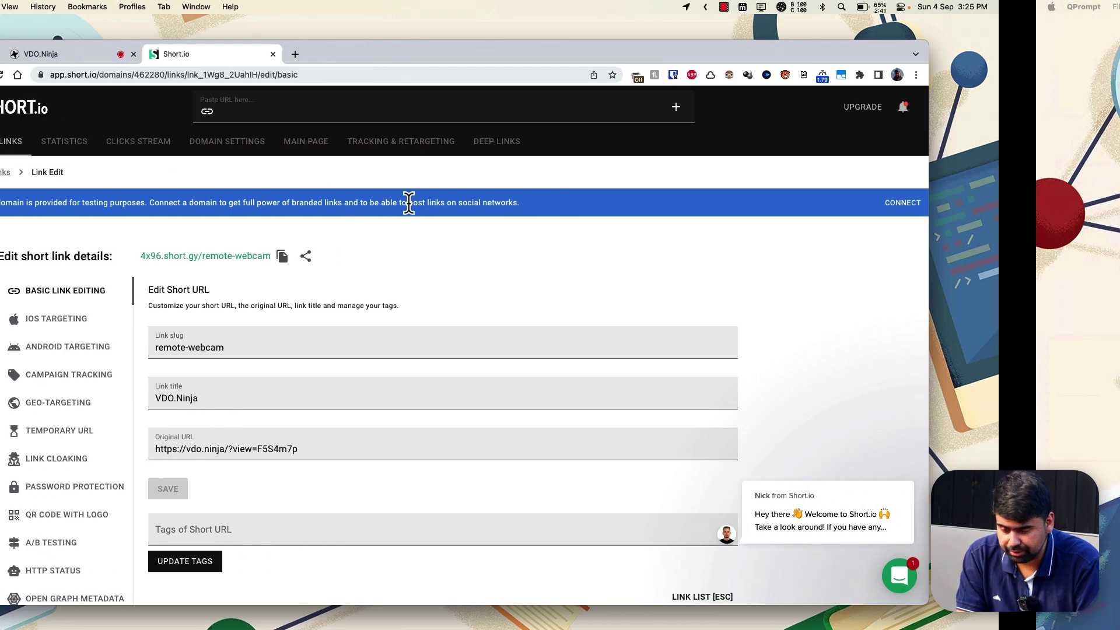
pyautogui.hotkey('ctrl', 'Left')
pyautogui.hotkey('ctrl', 'Right')
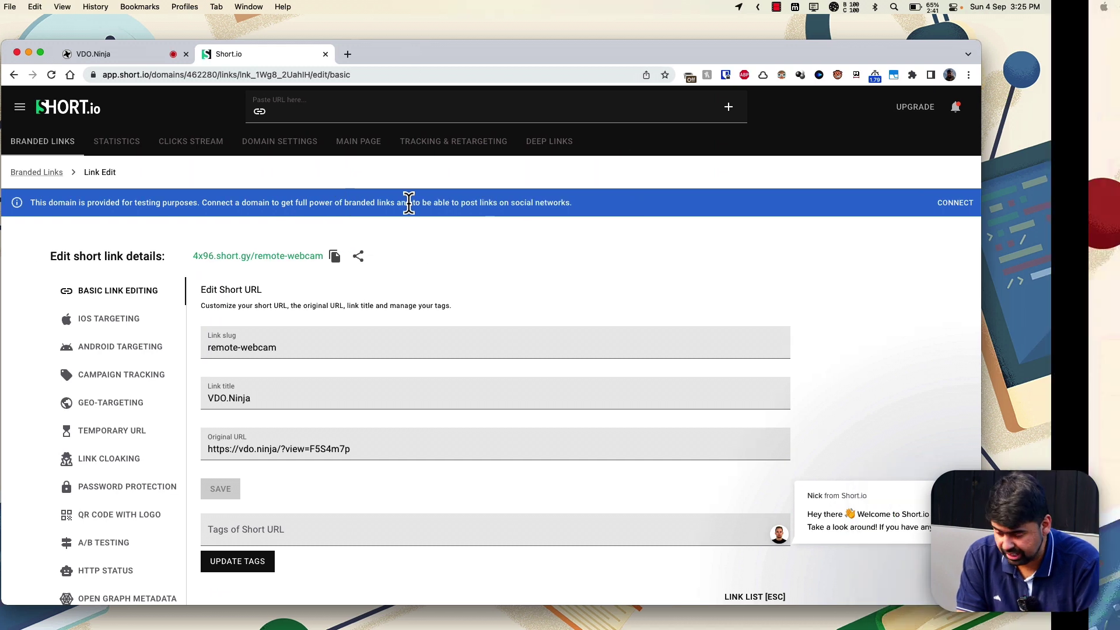
pyautogui.hotkey('ctrl', 'Right')
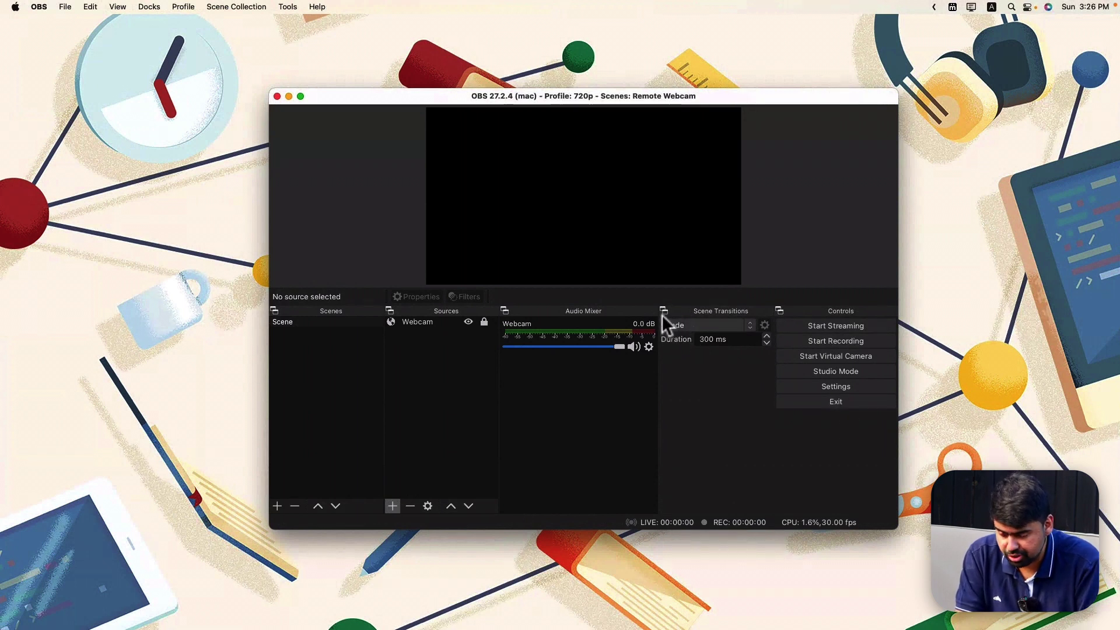
# Quit OBS Studio and relaunch it through Spotlight
pyautogui.click(830, 401)
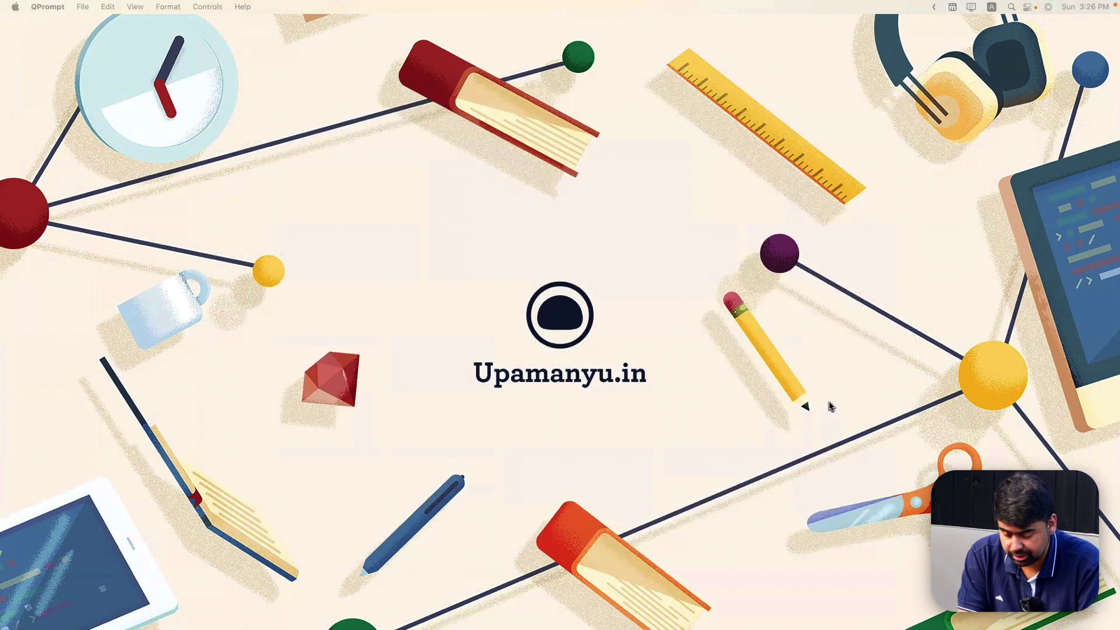
pyautogui.press('super+space')
pyautogui.write('obs')
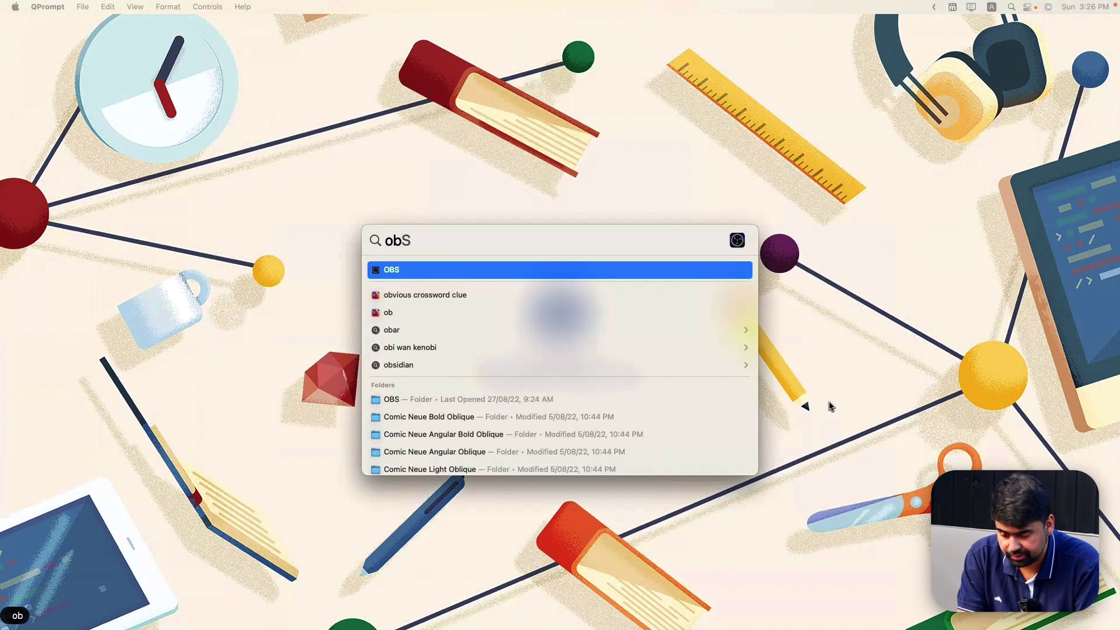
pyautogui.press('Return')
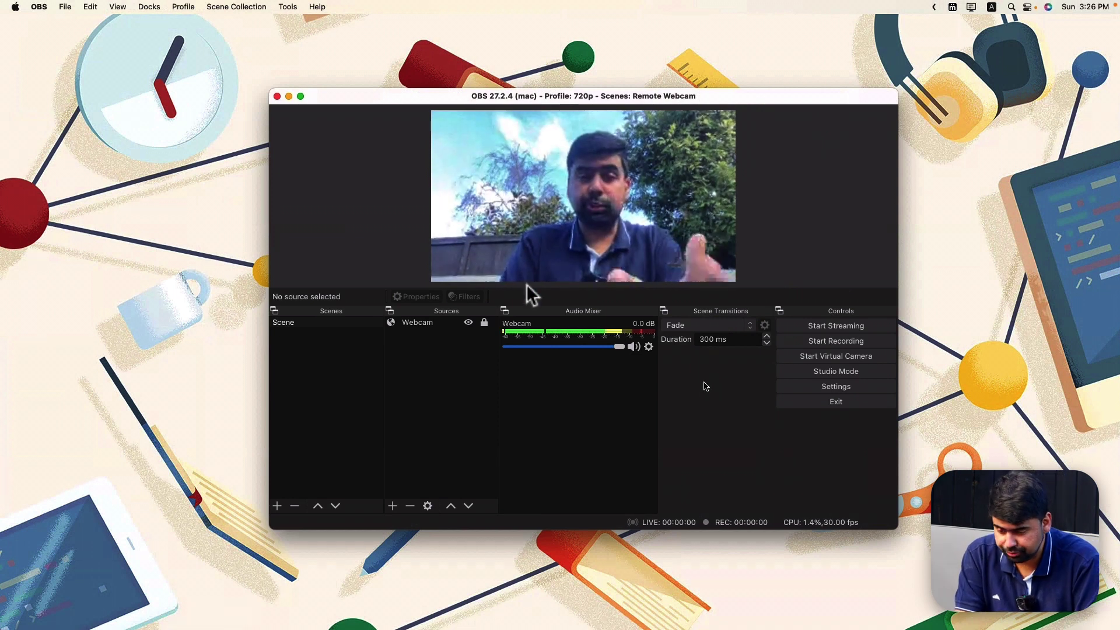
# Check the Profile menu to confirm the 720p profile is active
pyautogui.click(184, 9)
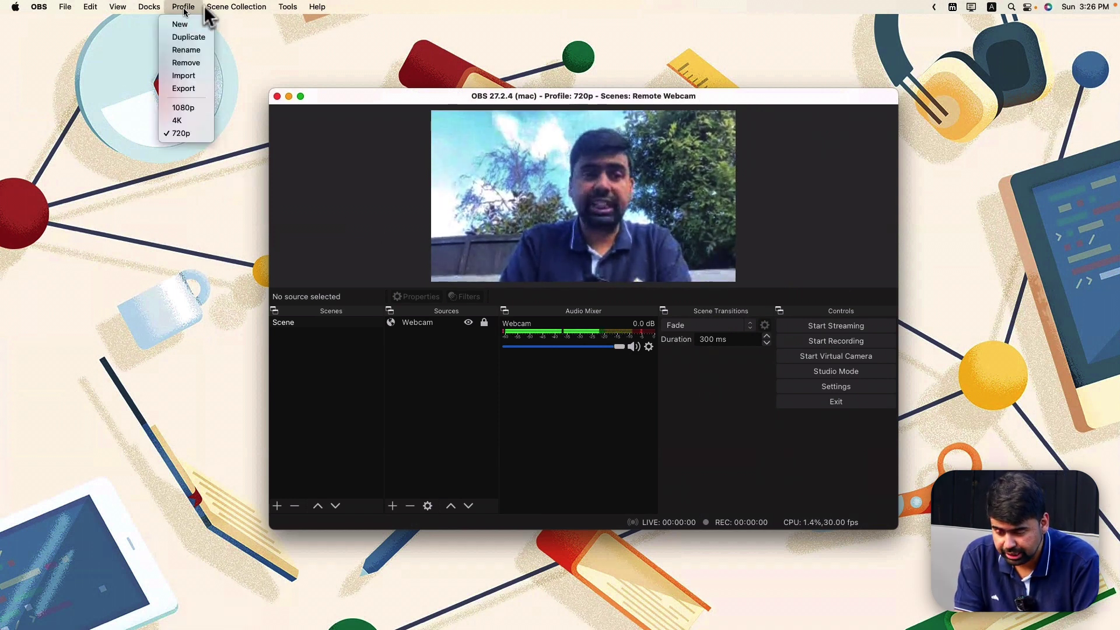
pyautogui.moveTo(243, 6)
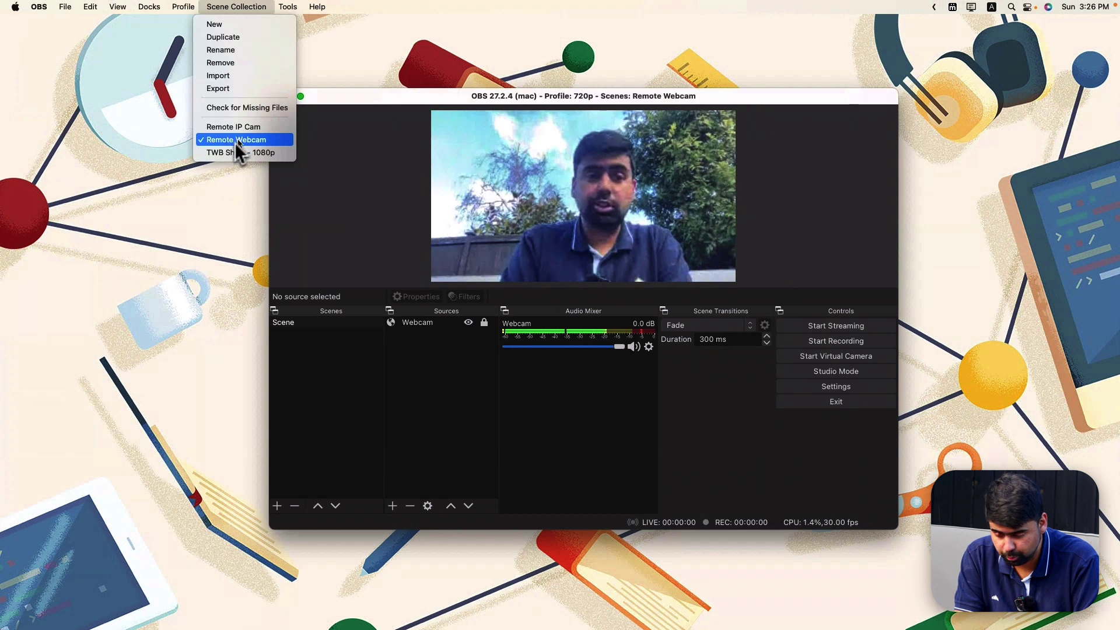
pyautogui.moveTo(183, 8)
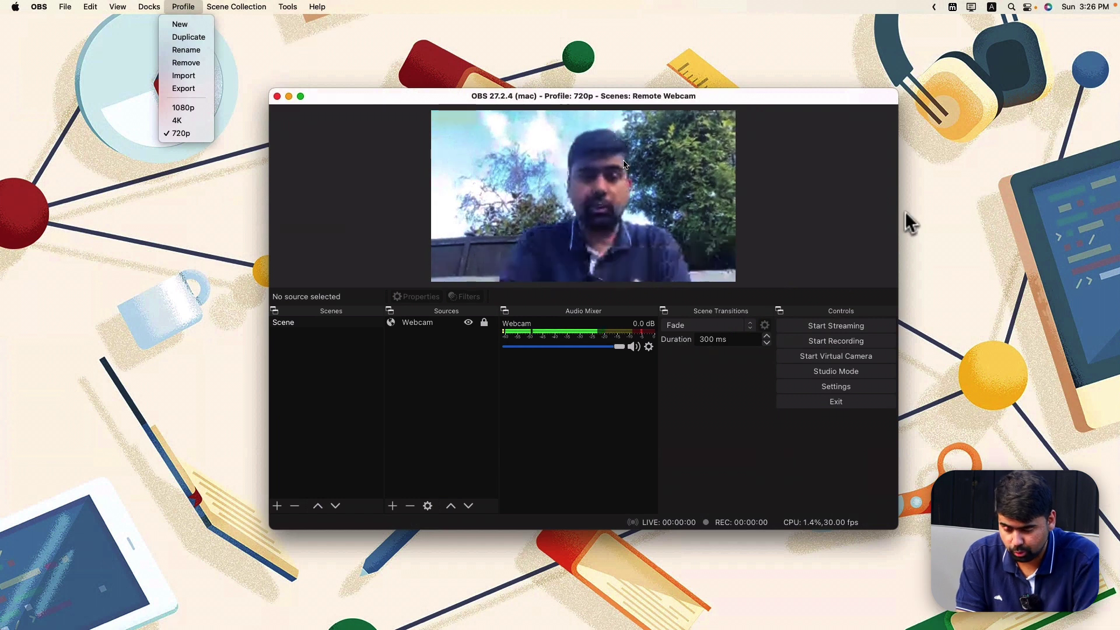
pyautogui.click(774, 210)
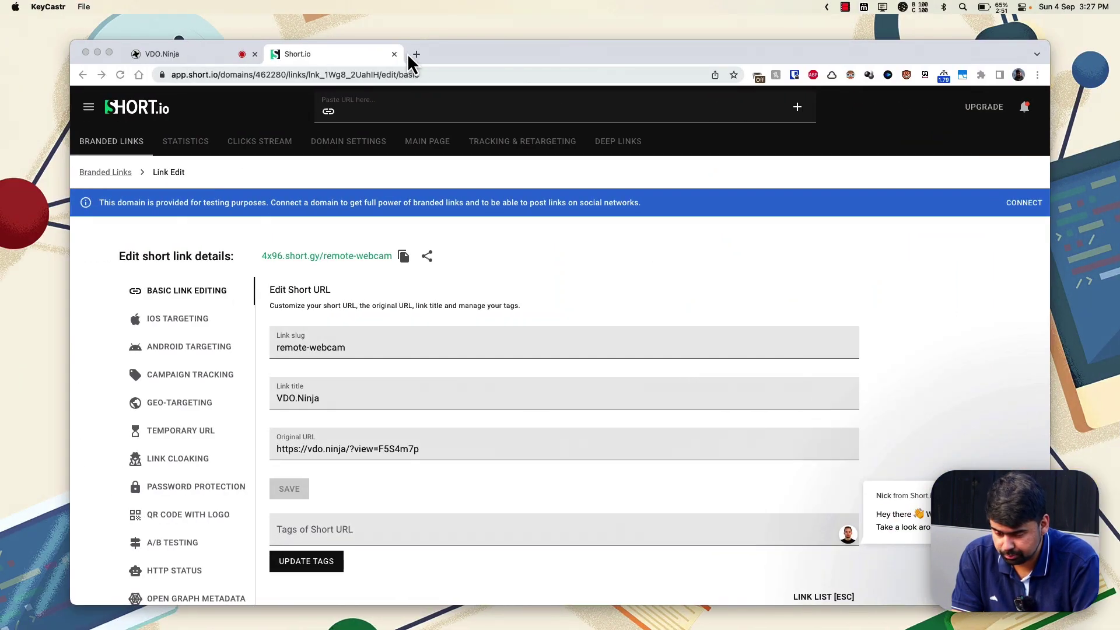
# Close the Short.io tab and put full-screen VDO.Ninja in split view beside Jump Desktop
pyautogui.click(395, 54)
pyautogui.click(109, 52)
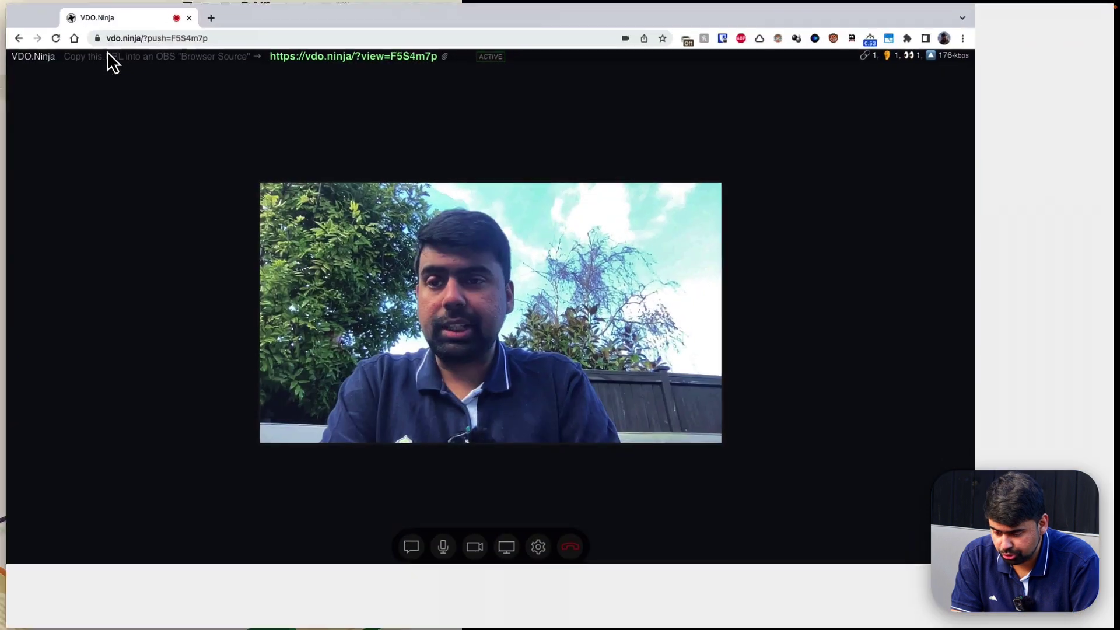
pyautogui.hotkey('ctrl', 'Up')
pyautogui.moveTo(579, 62); pyautogui.dragTo(649, 62)
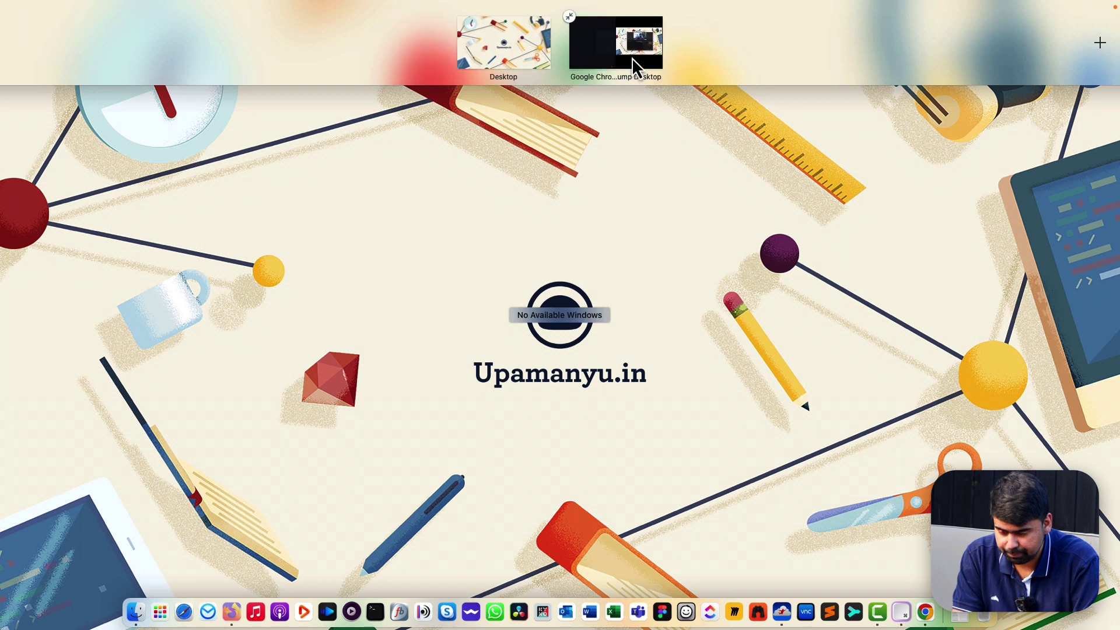
pyautogui.click(632, 58)
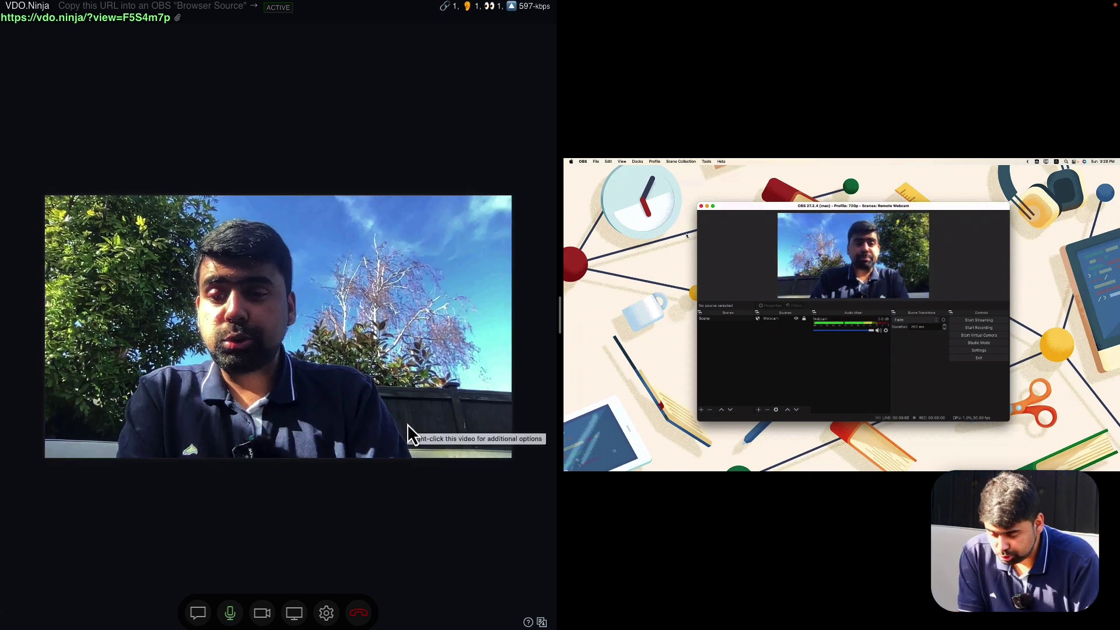
# Review the camera's Advanced Video width and height settings, then close settings
pyautogui.click(325, 612)
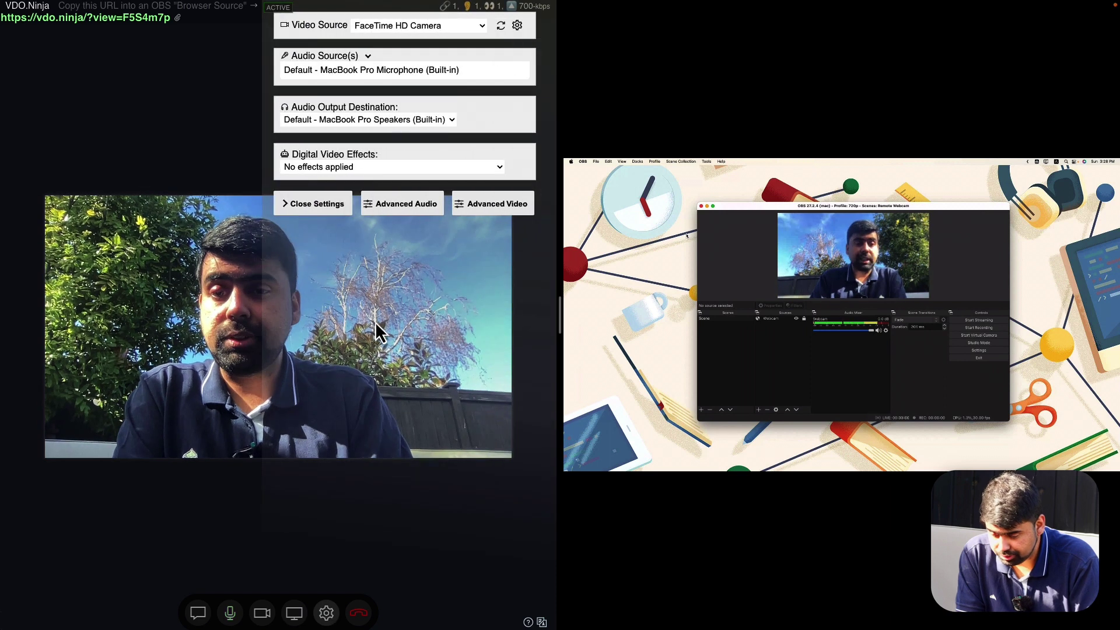
pyautogui.click(477, 221)
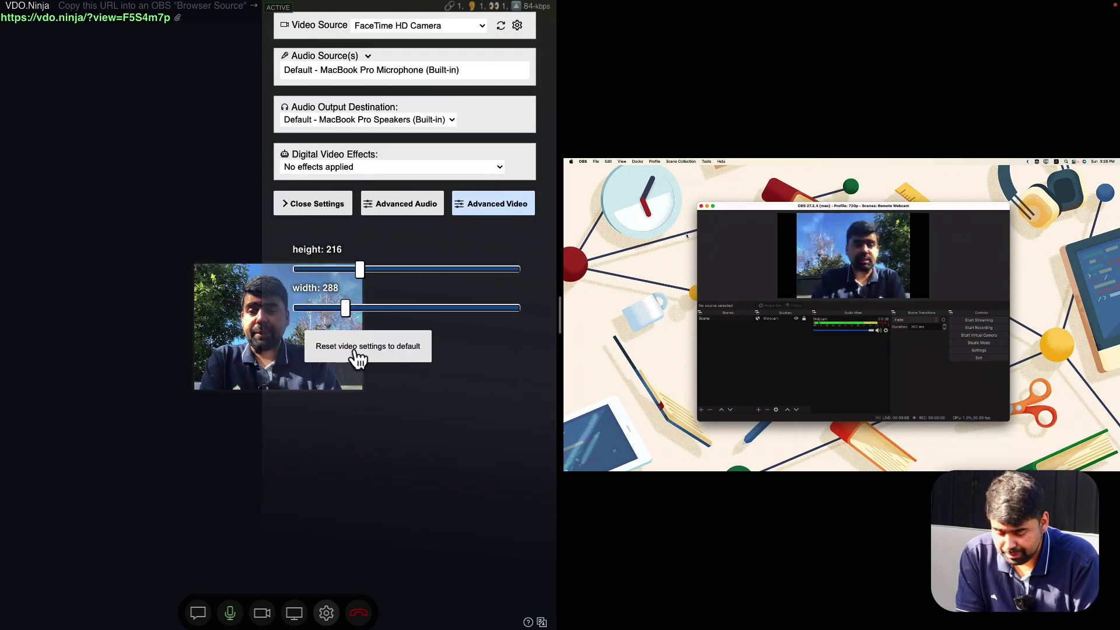
pyautogui.click(210, 226)
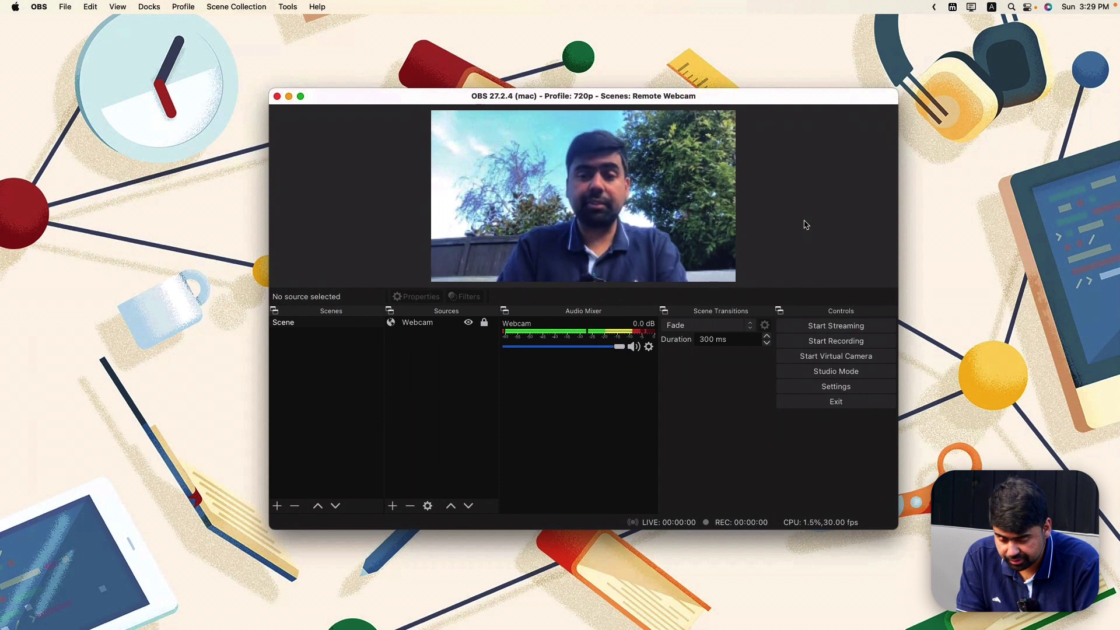
# Start the OBS virtual camera from the Controls dock
pyautogui.click(829, 361)
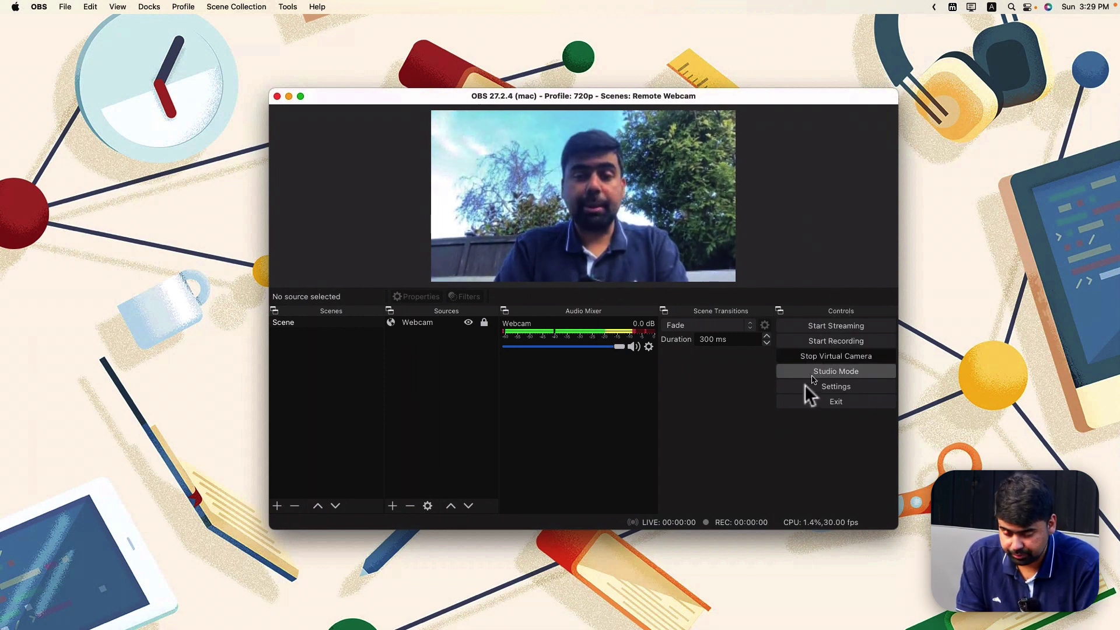